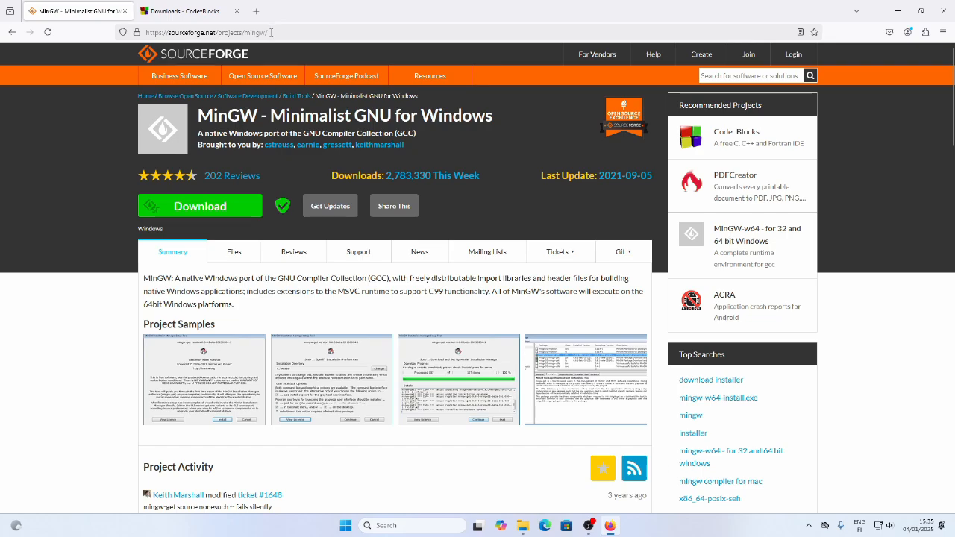
drag(285, 30, 149, 23)
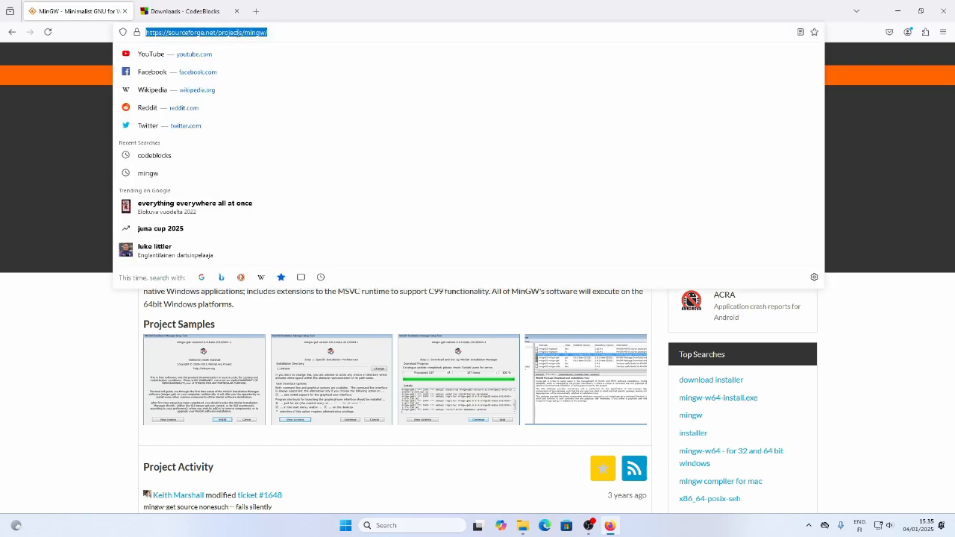
click(238, 32)
double_click(262, 32)
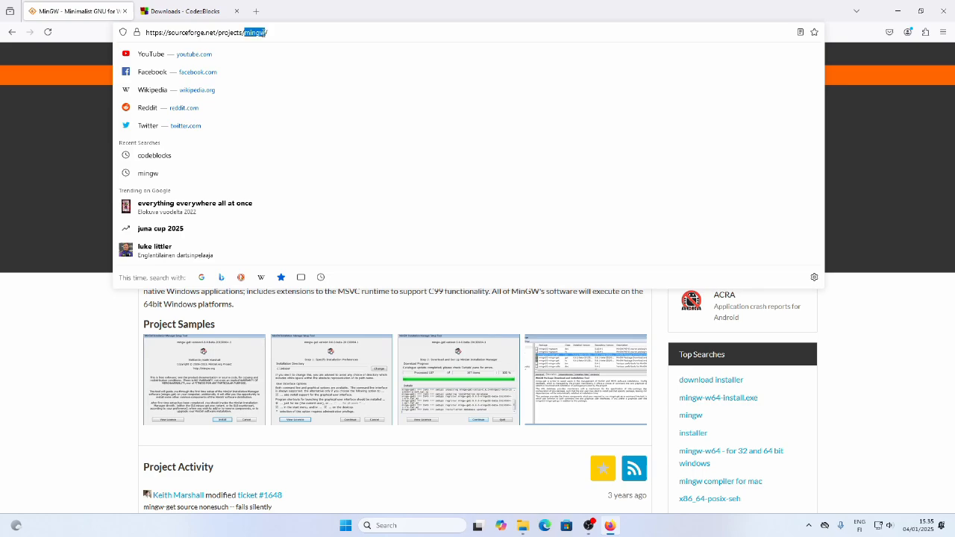
click(43, 326)
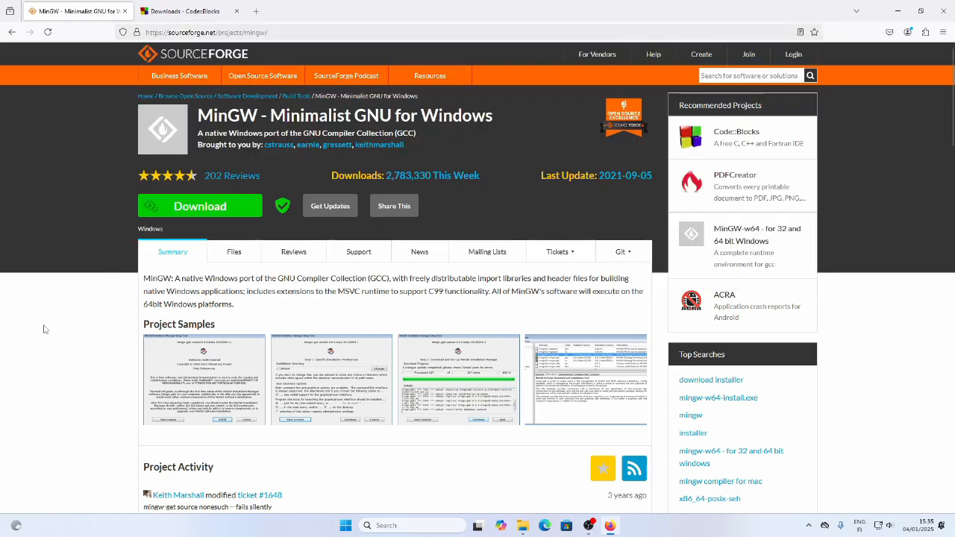
Download mingw-get-setup.exe from the MinGW project page and launch it to start the installation
click(208, 211)
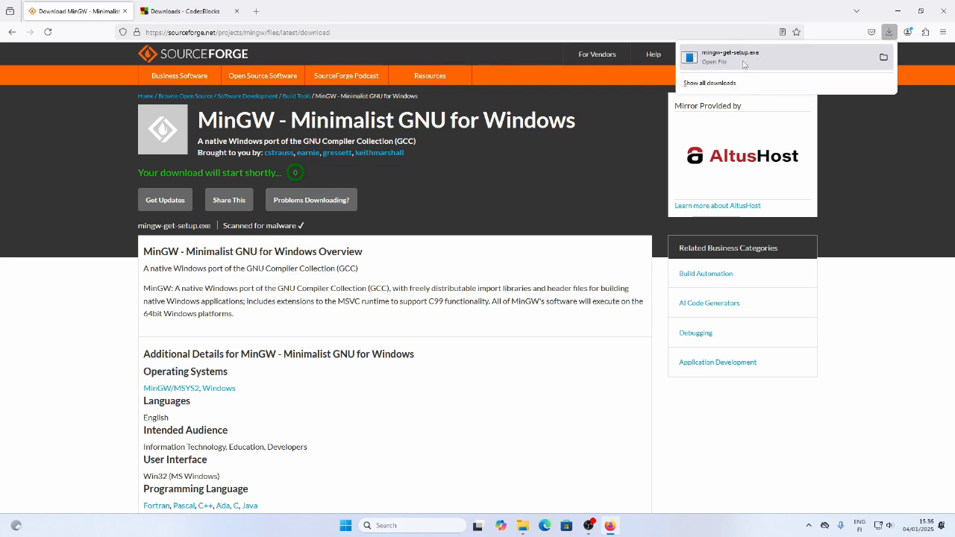
click(753, 61)
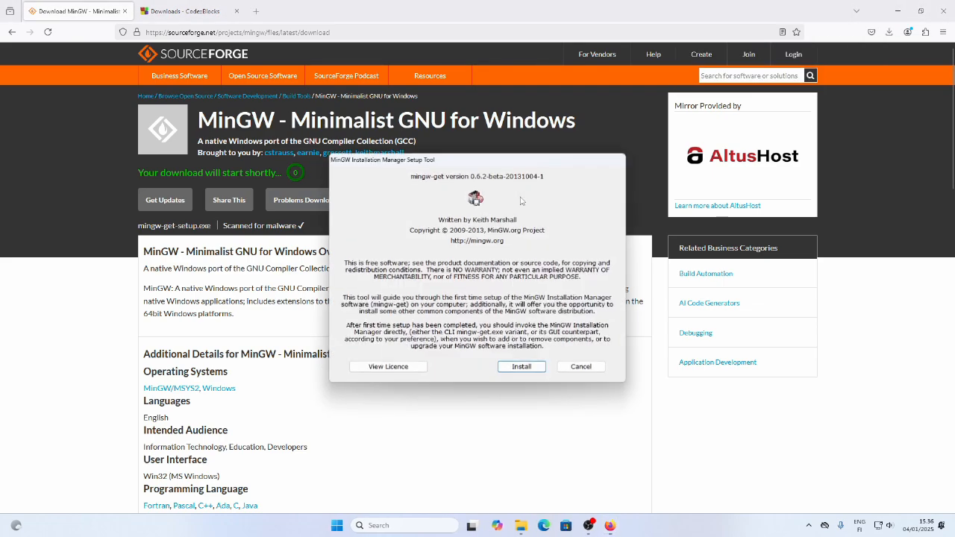
click(521, 367)
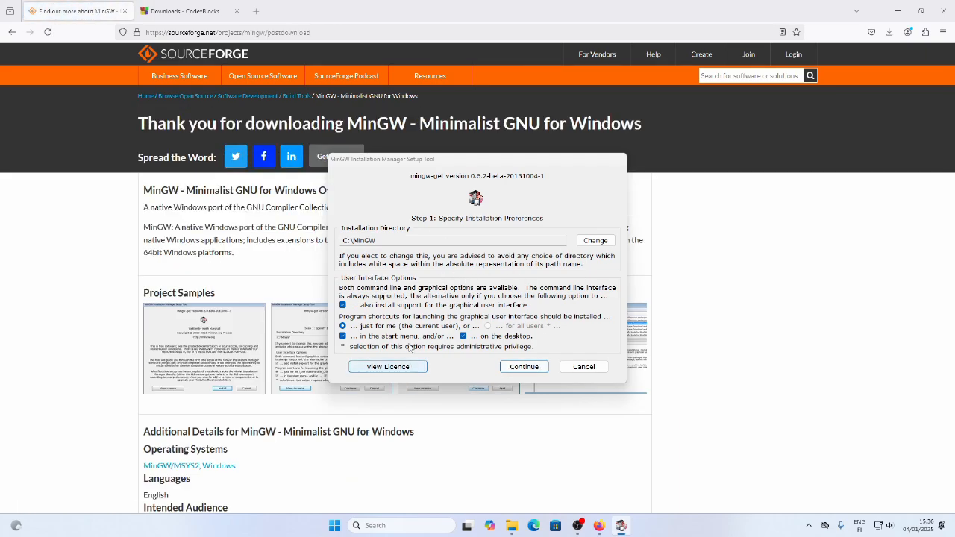
Keep the default MinGW installation preferences with directory C:\MinGW and reinstall over the existing copy
click(898, 10)
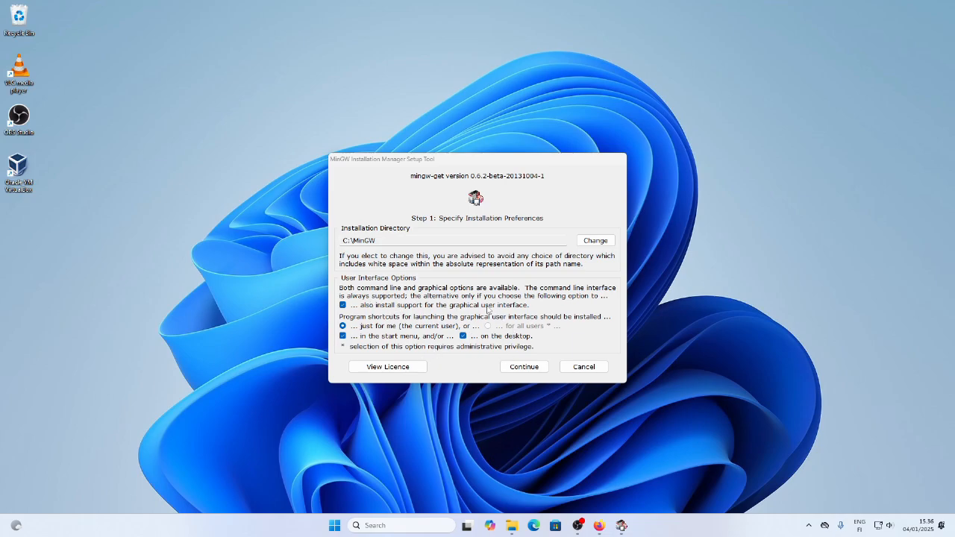
click(530, 368)
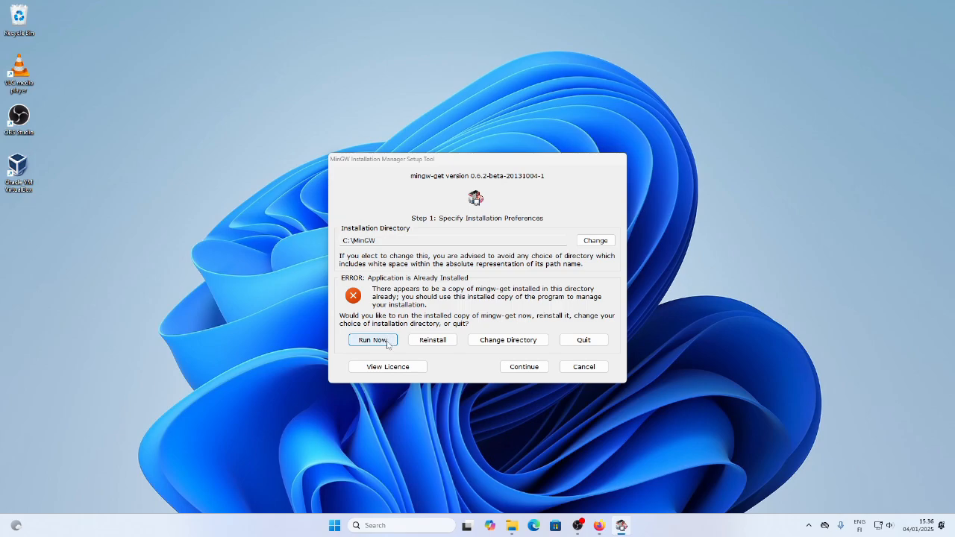
click(432, 341)
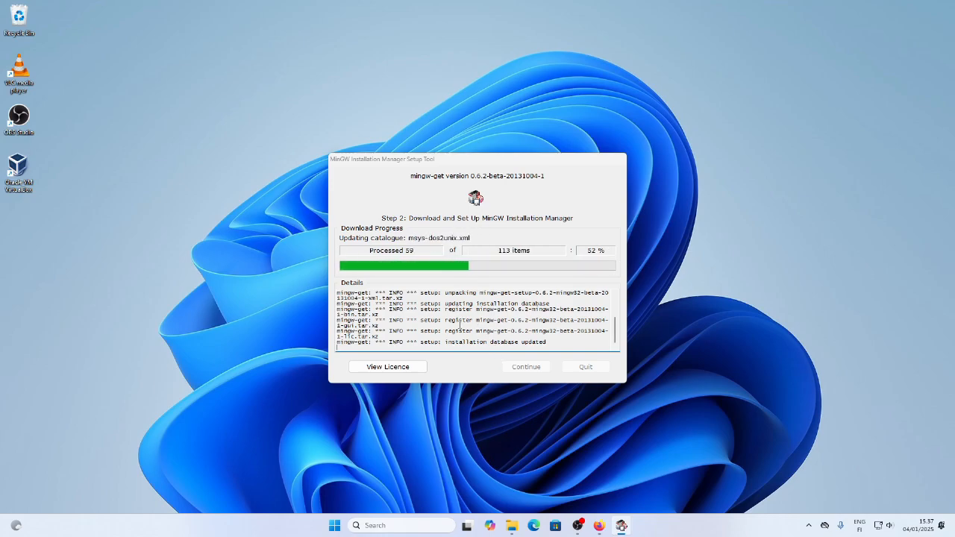
Look over the Windows setup packages on the Code::Blocks binary releases page in the browser, then return to the MinGW setup
click(598, 525)
click(182, 11)
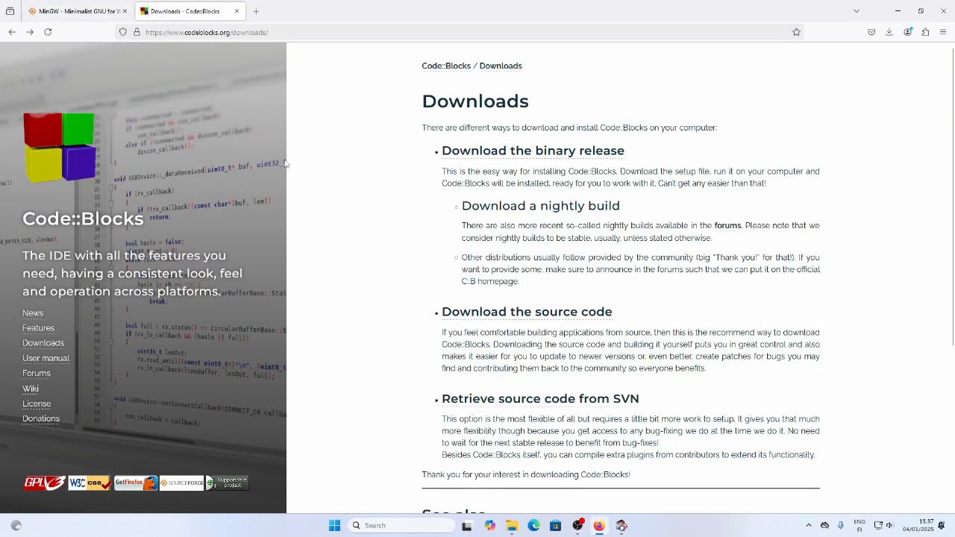
click(493, 151)
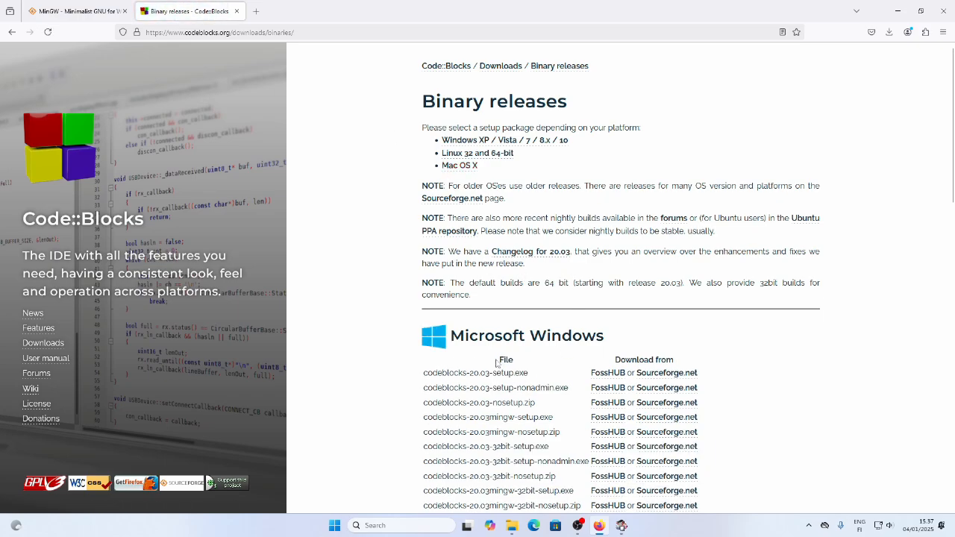
scroll(537, 371, down, 1)
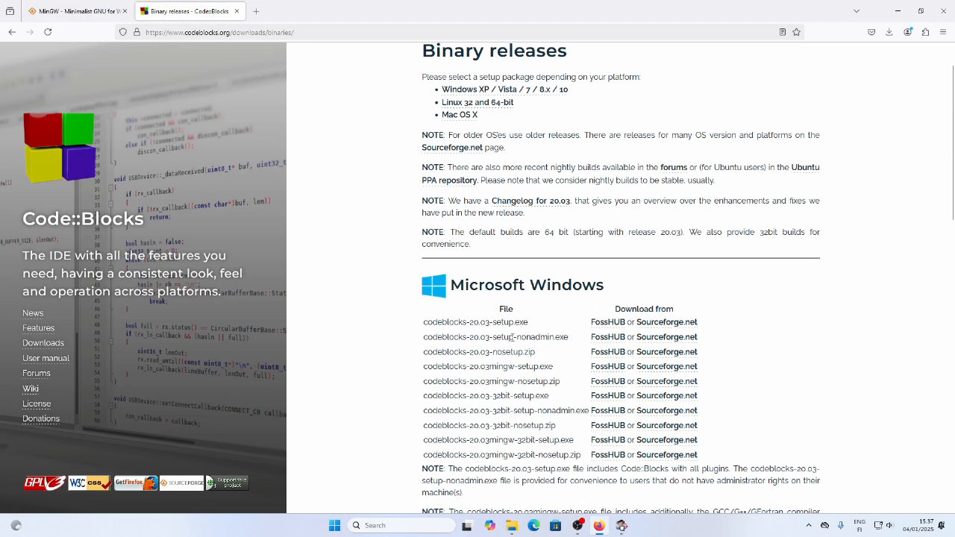
scroll(509, 106, up, 1)
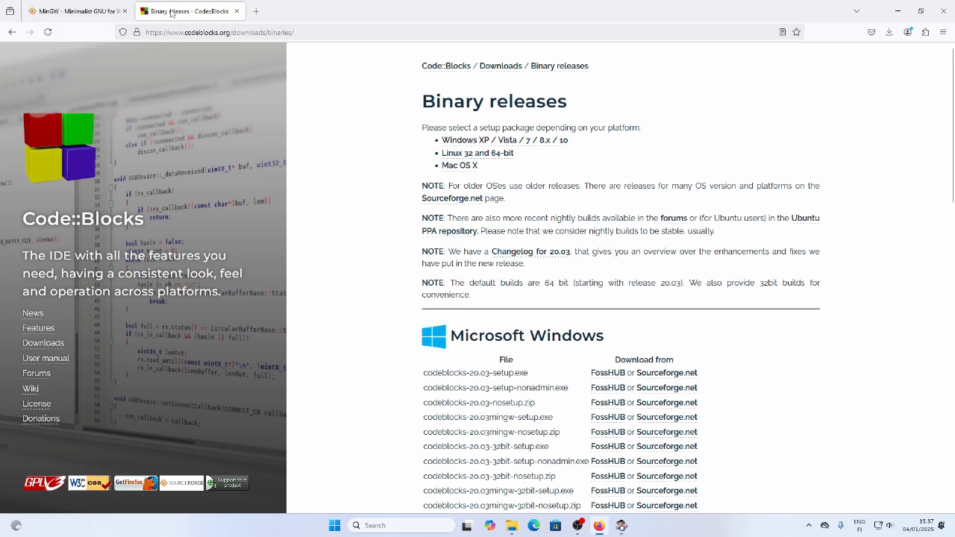
key(ctrl+shift+Tab)
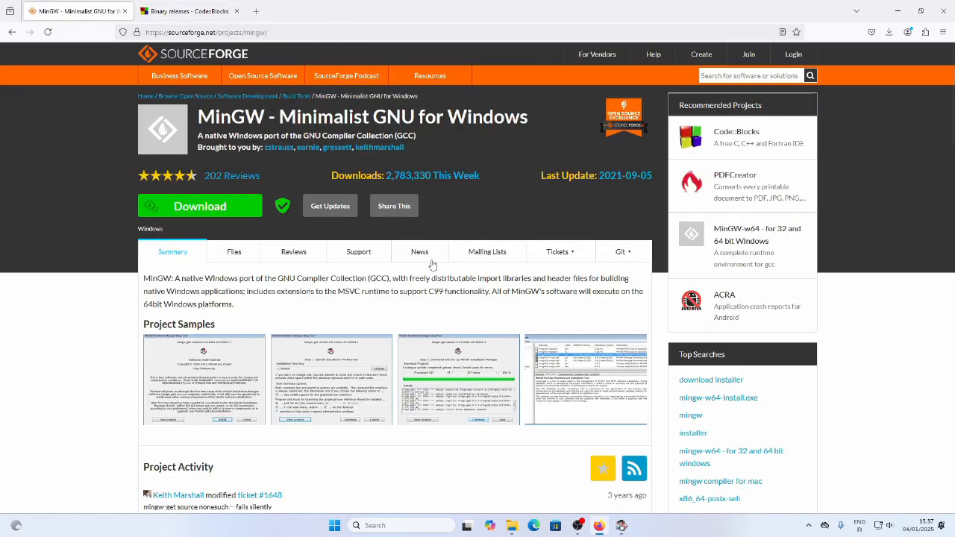
click(951, 5)
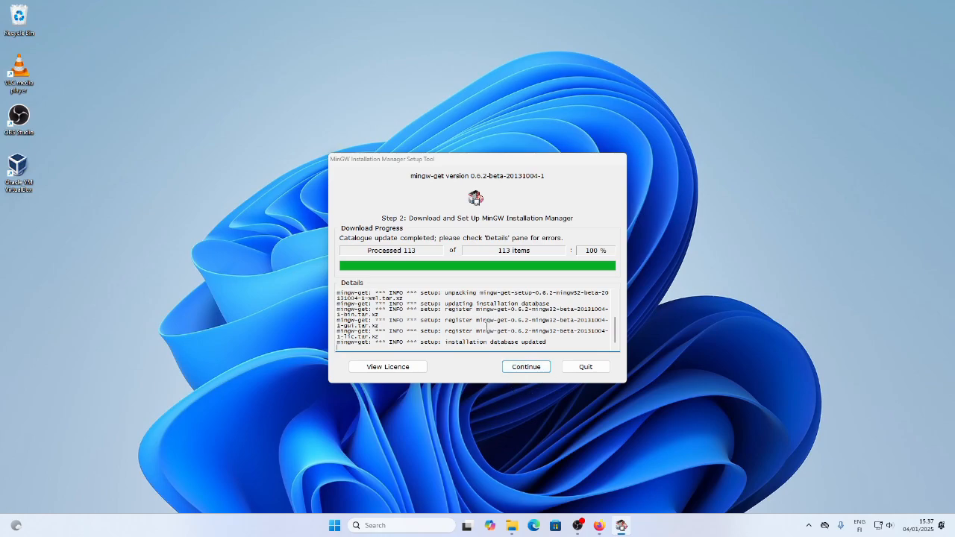
Review the MinGW setup details log and check the gcc command in a Windows PowerShell window, closing it when done
scroll(486, 327, up, 3)
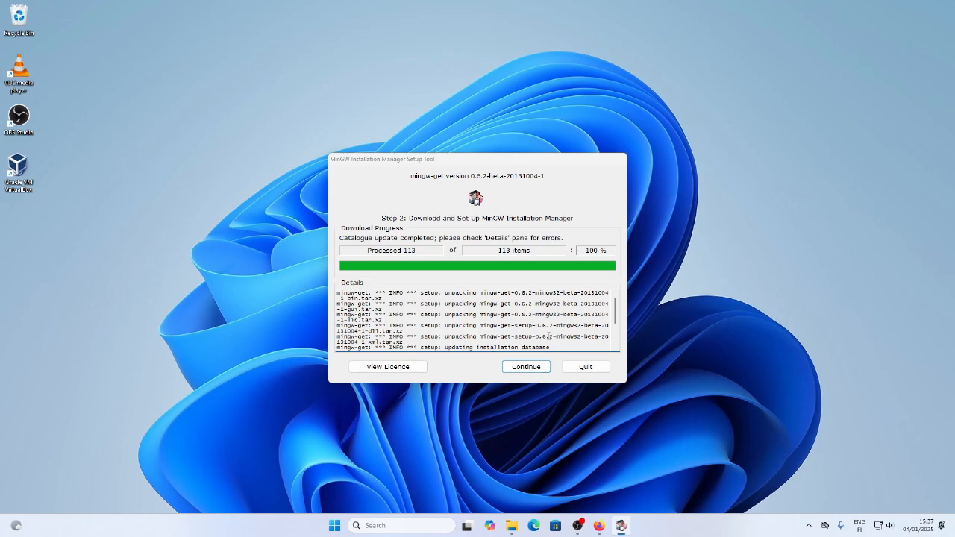
click(434, 525)
text(power)
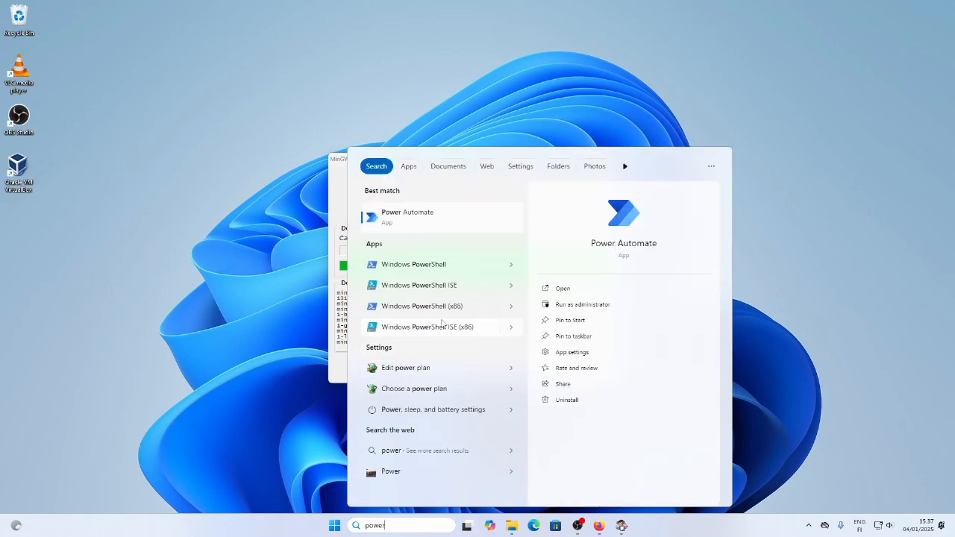
click(462, 264)
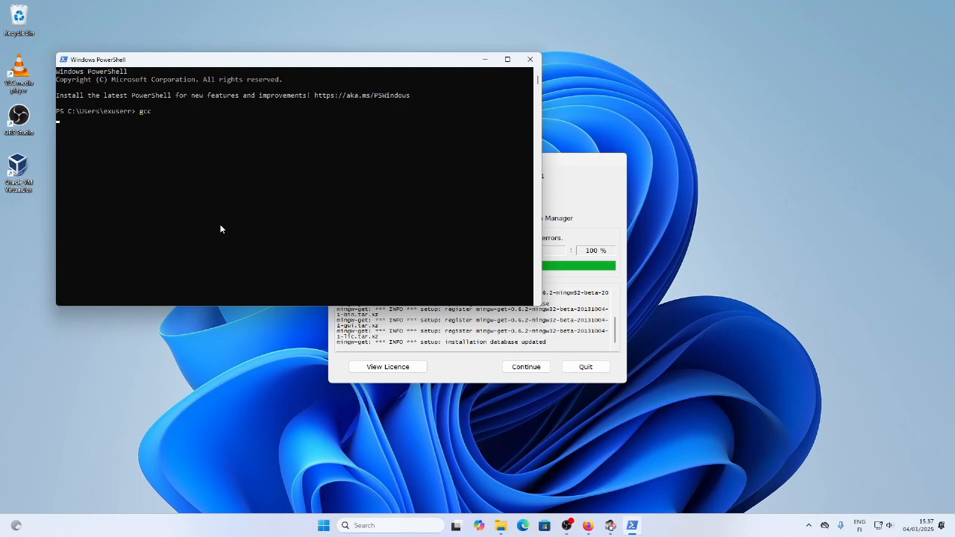
text(gcc)
key(Return)
click(530, 59)
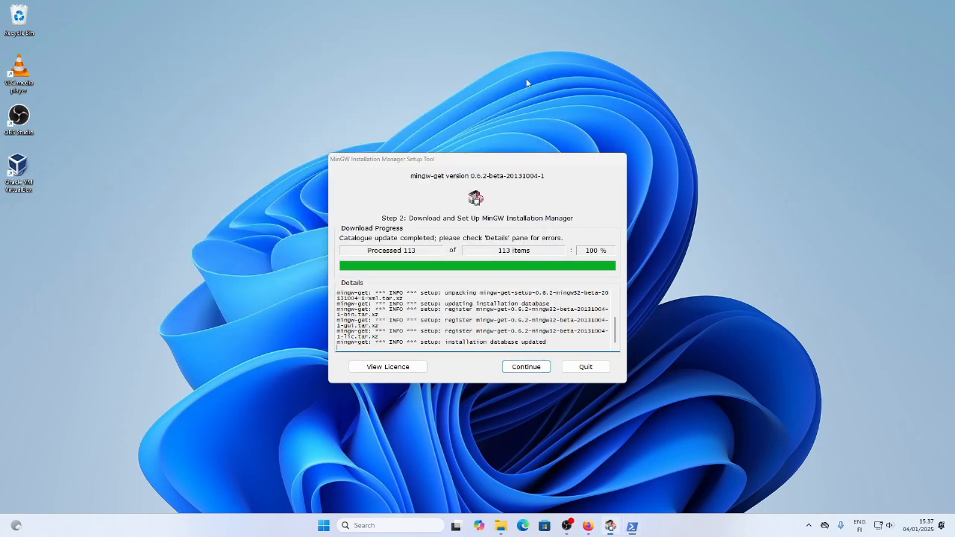
Continue to the MinGW Installation Manager and inspect the marking options of the mingw32-gcc-g++ package and the installation commands
click(530, 367)
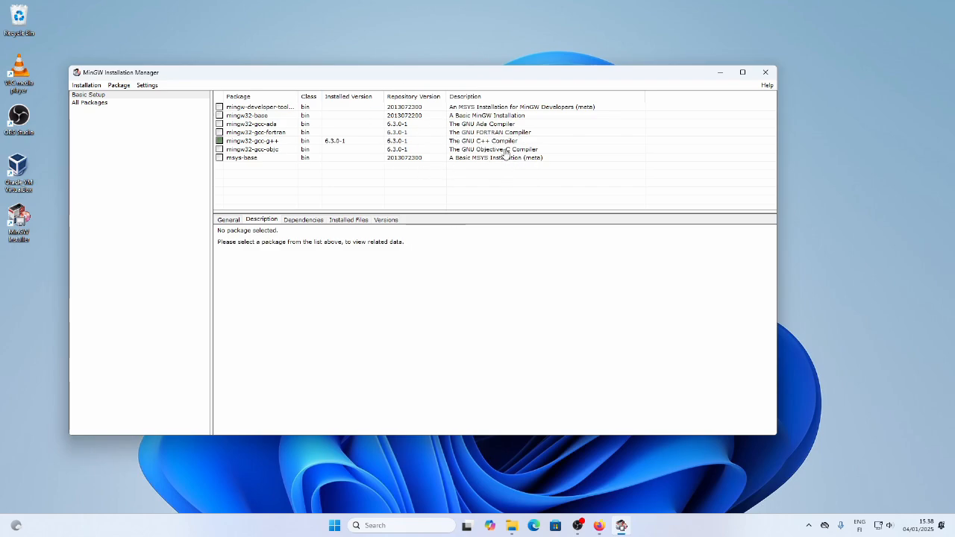
click(225, 143)
right_click(233, 145)
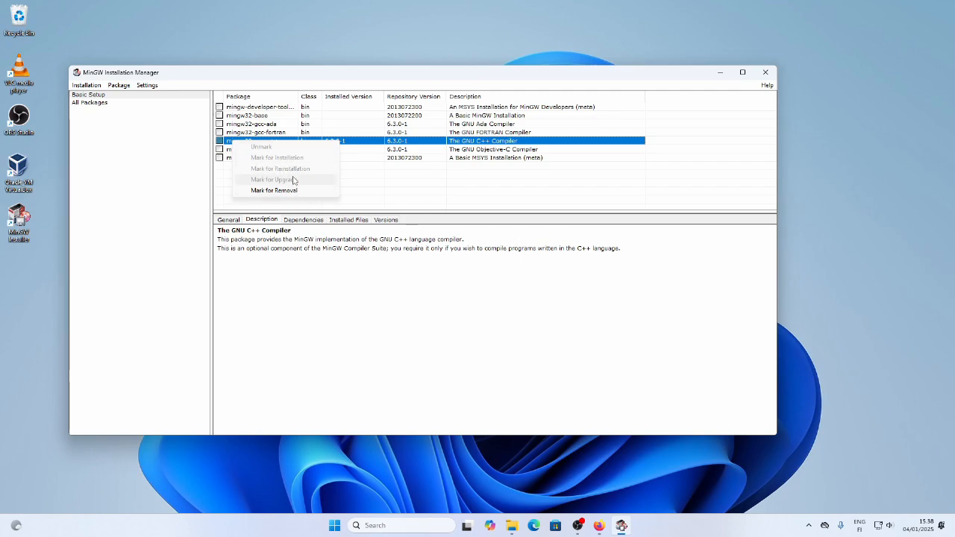
click(405, 202)
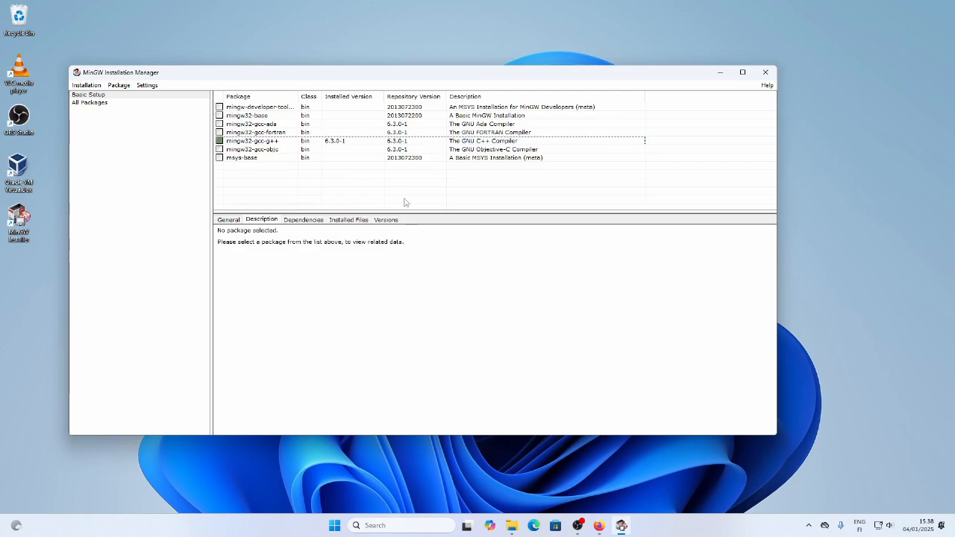
click(93, 86)
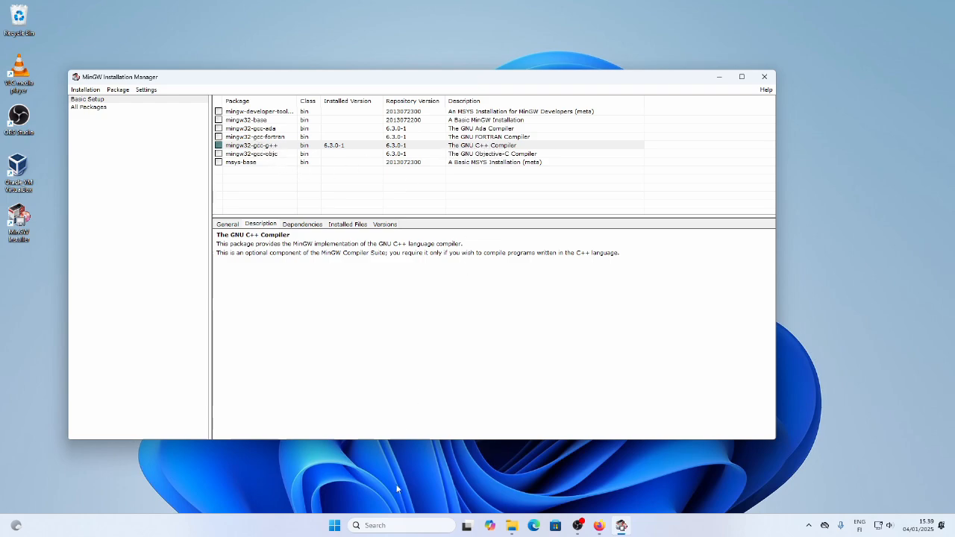
Open a new Windows PowerShell window and run gcc to test whether the compiler is recognized
click(442, 504)
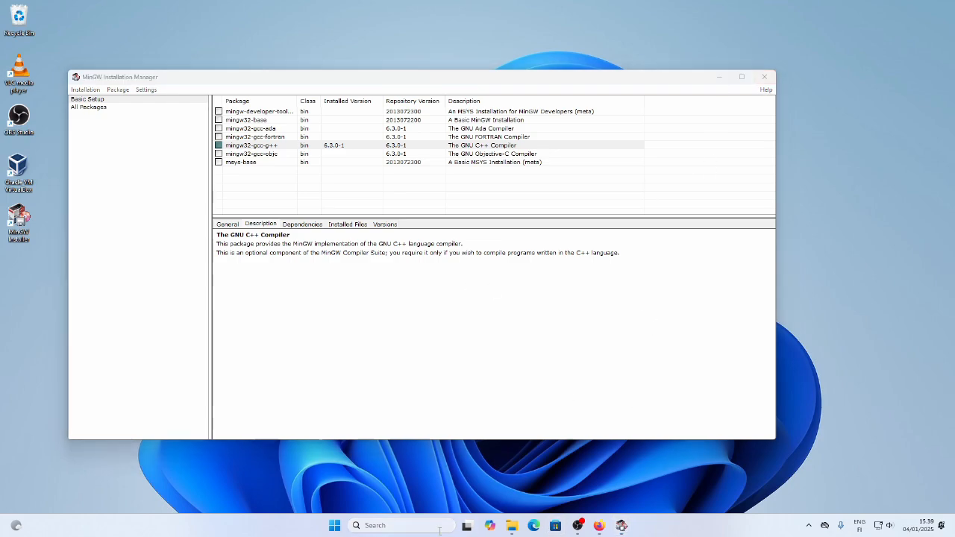
click(373, 525)
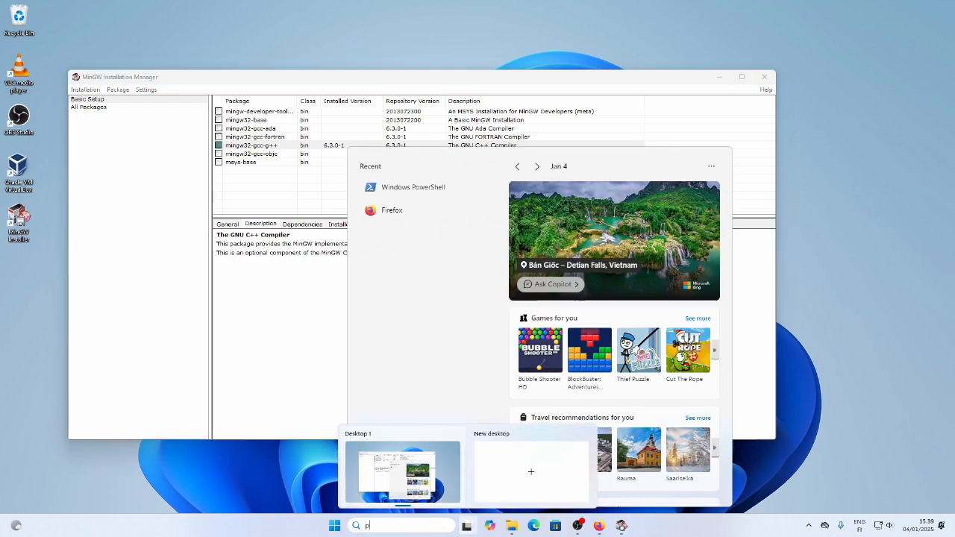
text(power)
key(Return)
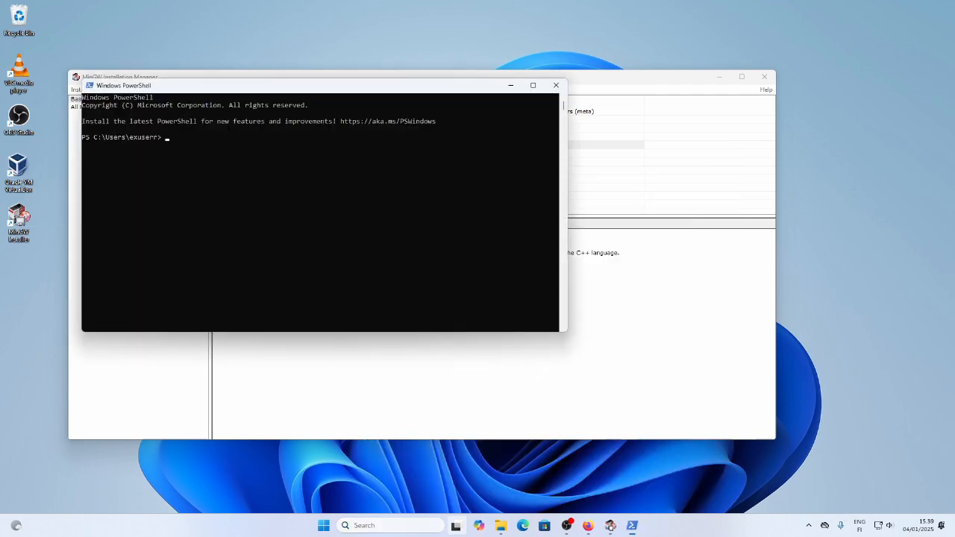
text(gcc)
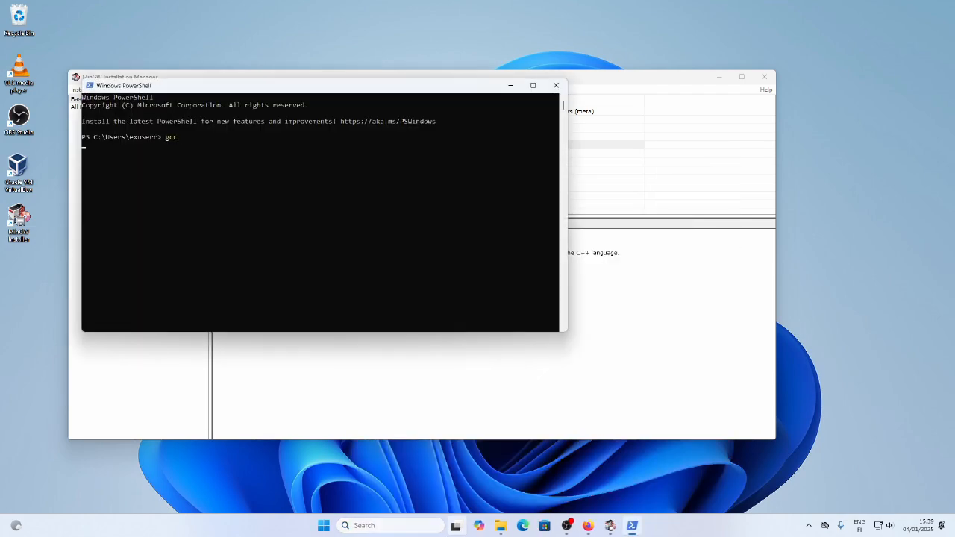
drag(222, 209, 147, 133)
click(233, 170)
click(194, 217)
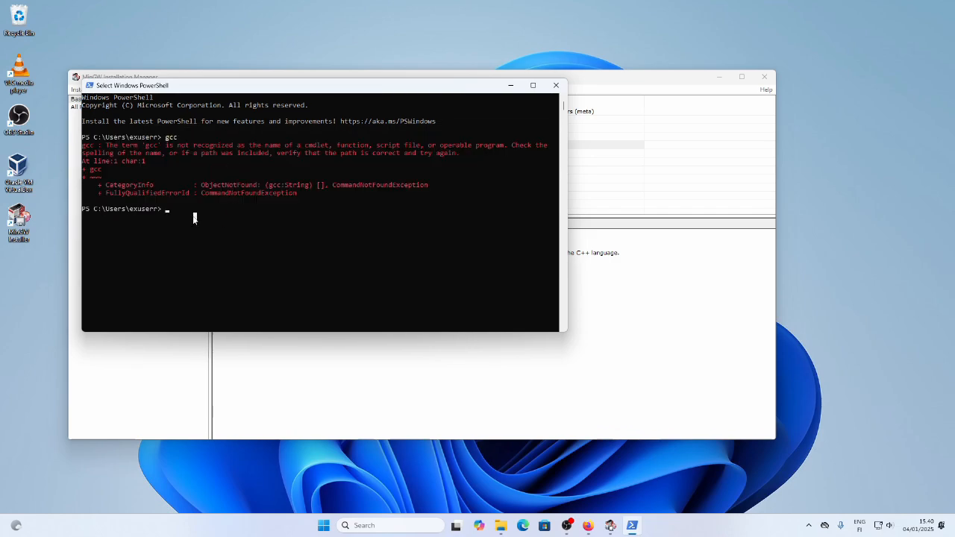
Run g++ in PowerShell to test the C++ compiler command, and close the window
text(g++)
key(Return)
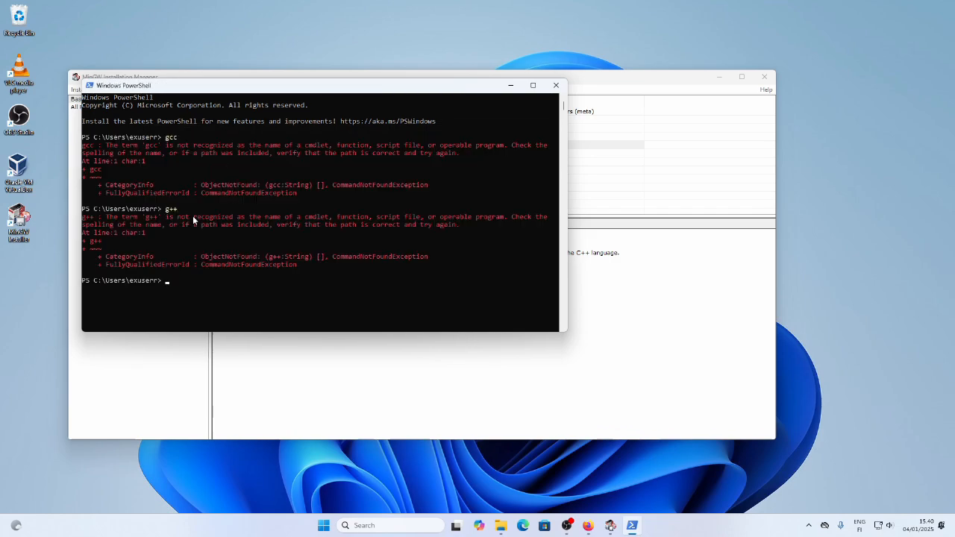
click(556, 85)
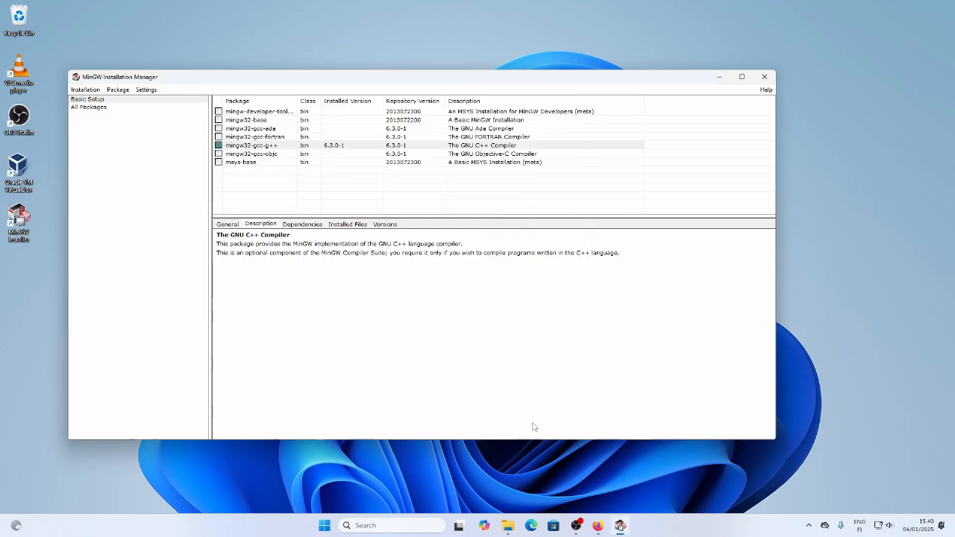
Search Windows for "edit envi", open the environment variables editor for the account, and minimize the MinGW Installation Manager
click(418, 525)
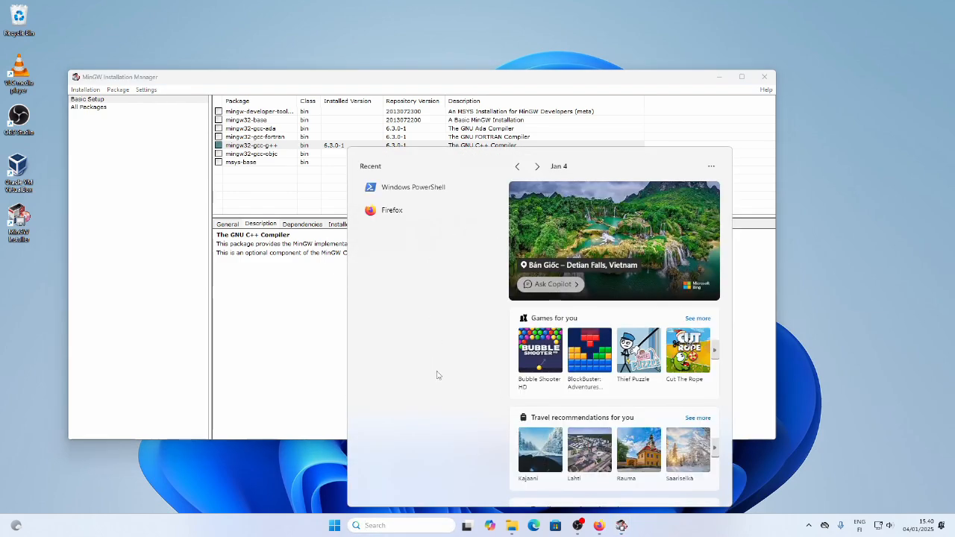
text(vari)
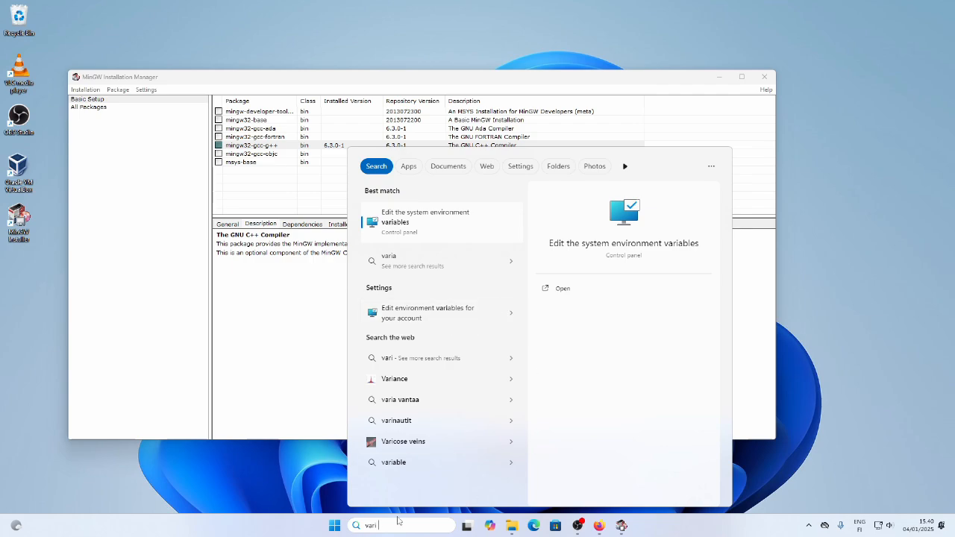
key(BackSpace)
key(BackSpace)
key(BackSpace)
key(BackSpace)
text(edit )
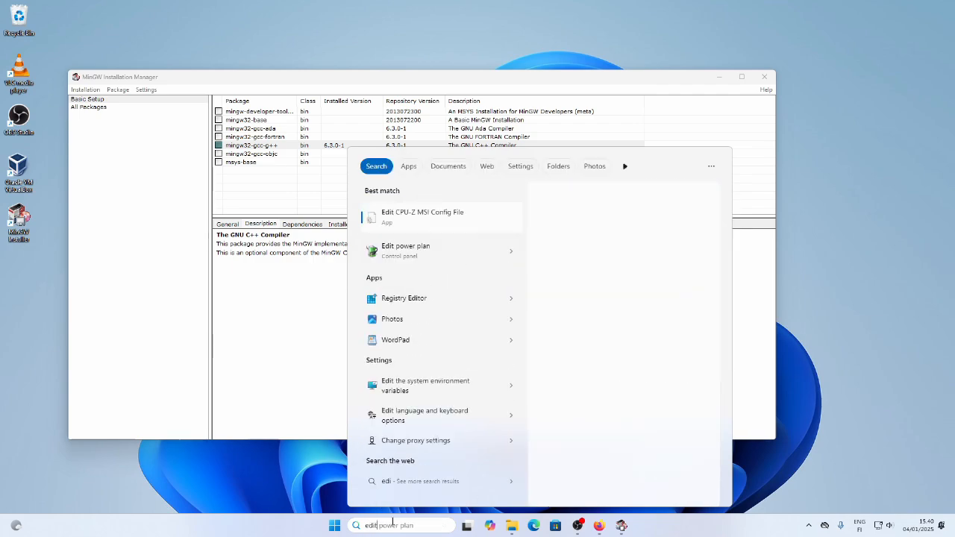
text(en)
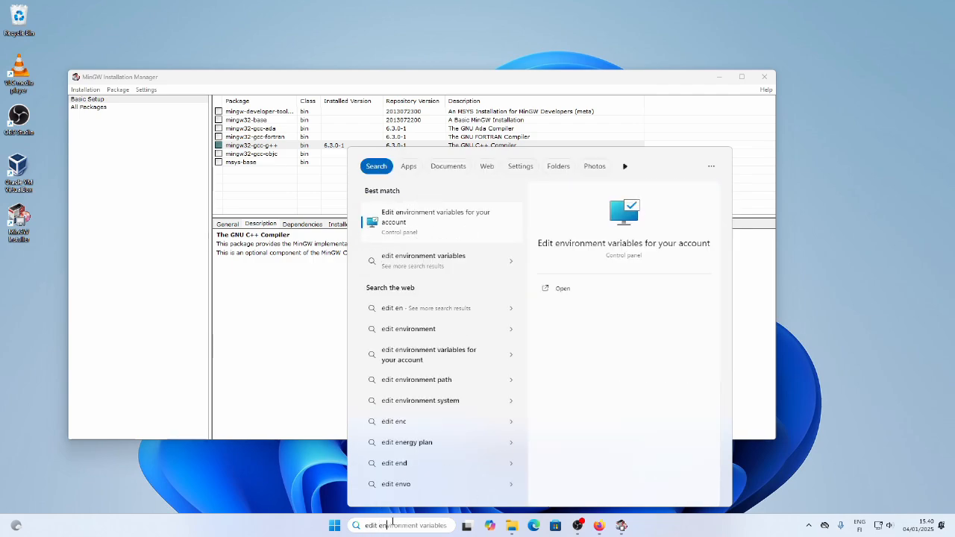
text(vironm)
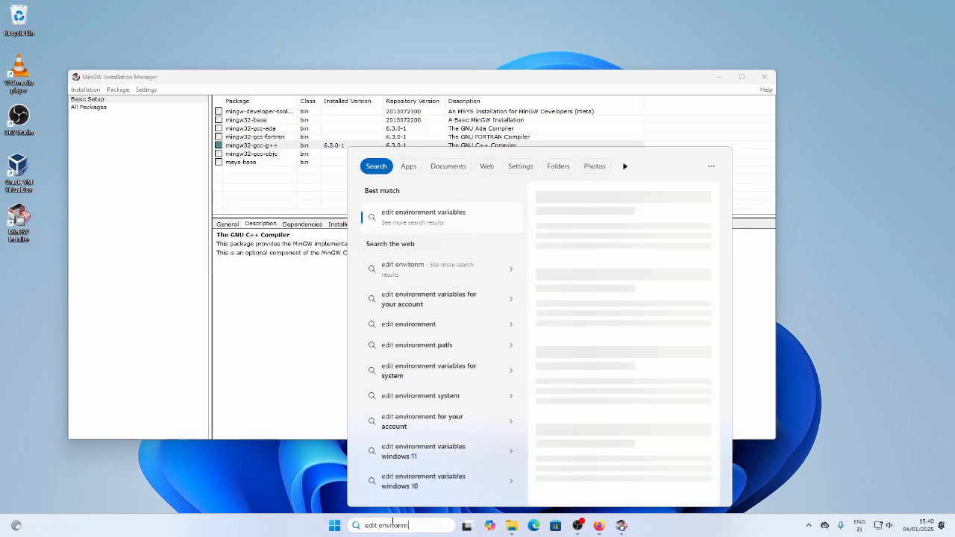
key(BackSpace)
key(BackSpace)
key(BackSpace)
key(BackSpace)
text(t)
key(BackSpace)
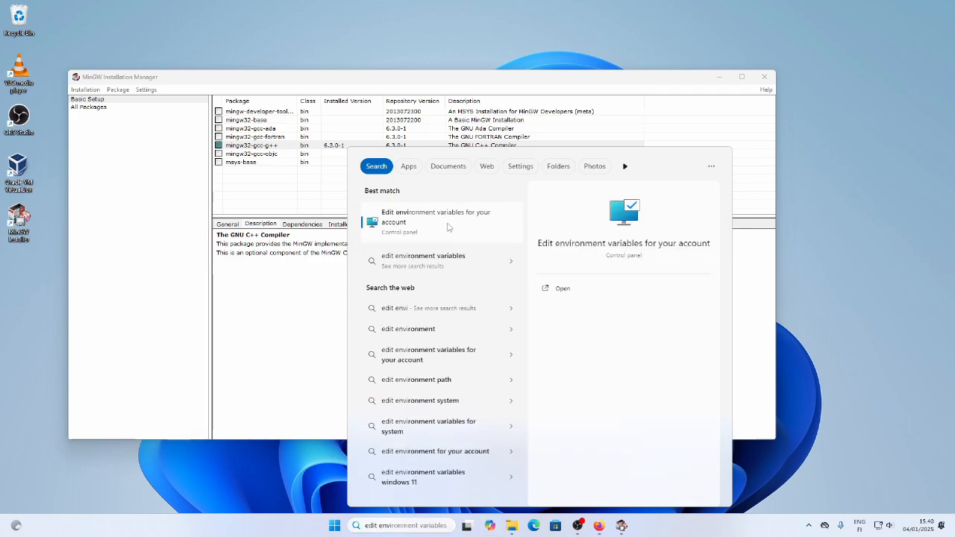
click(440, 227)
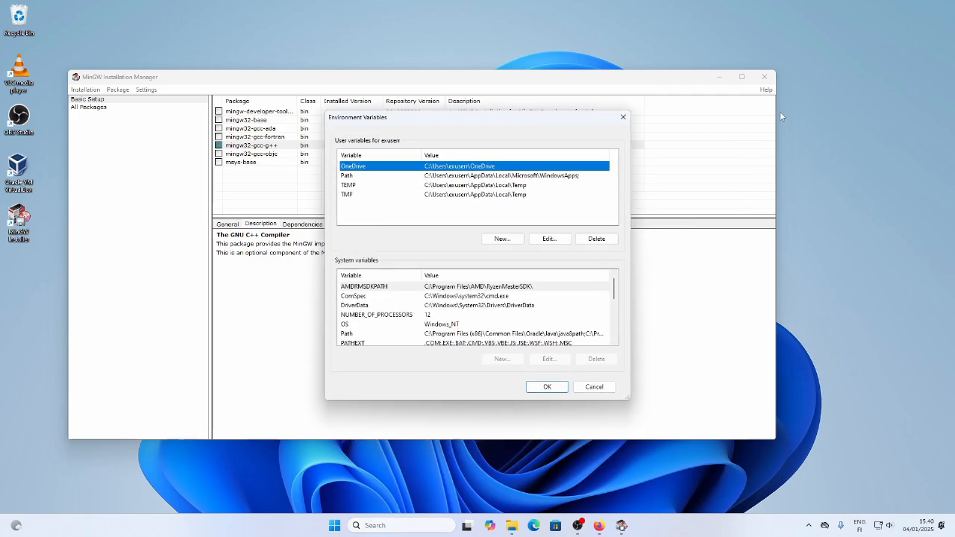
click(712, 77)
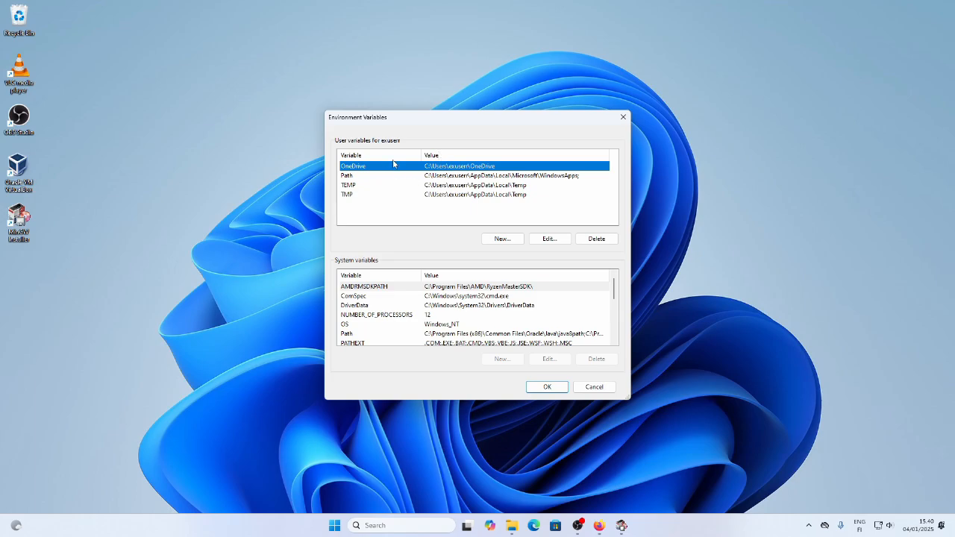
Open the Path entry among the user variables for editing
click(378, 179)
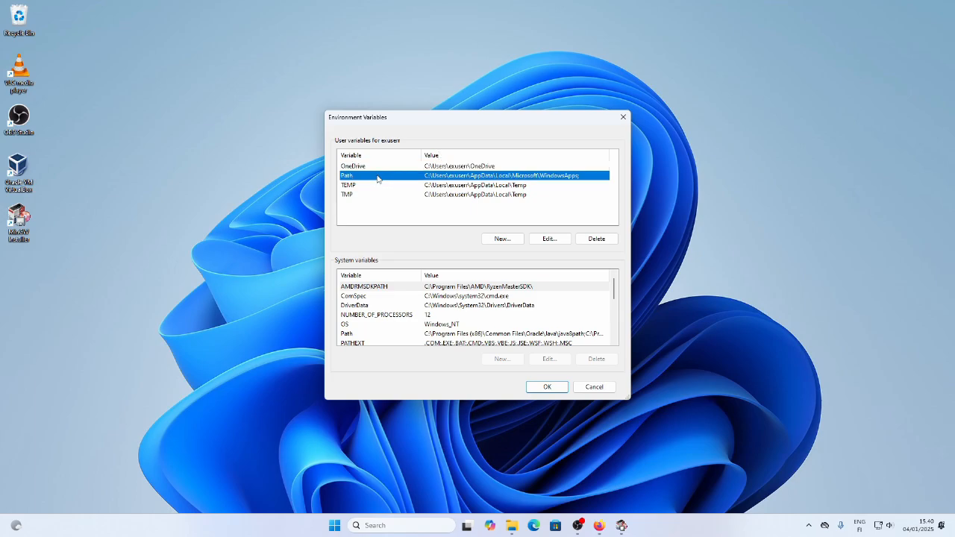
double_click(378, 178)
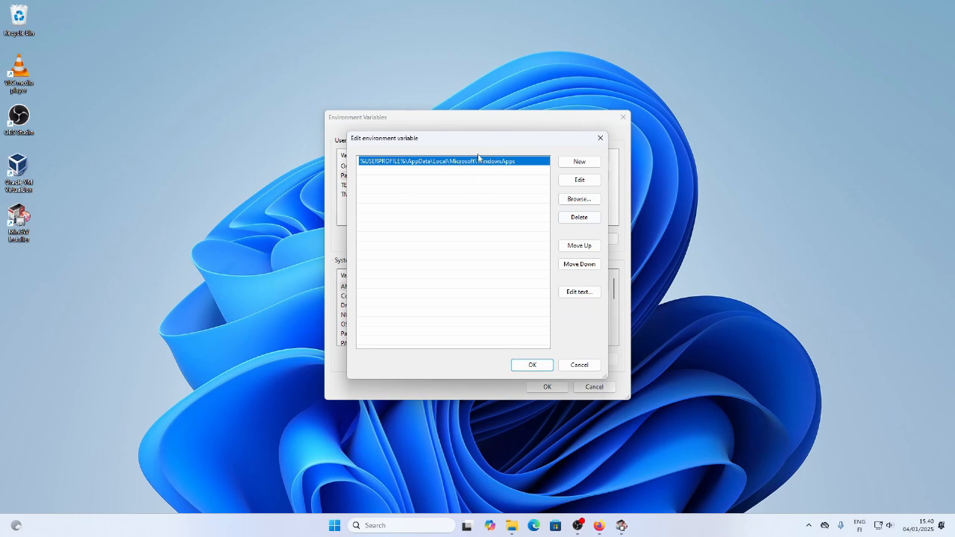
click(427, 181)
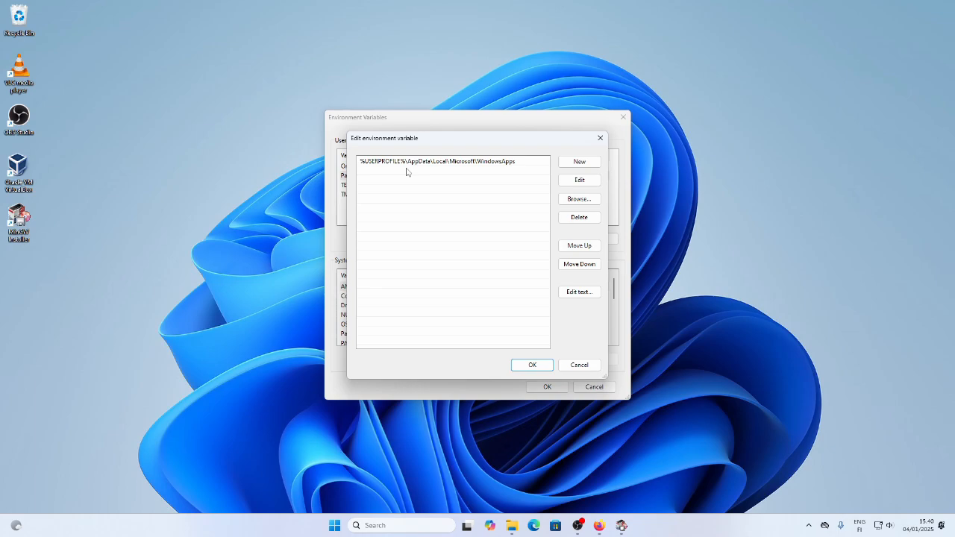
key(super)
click(220, 439)
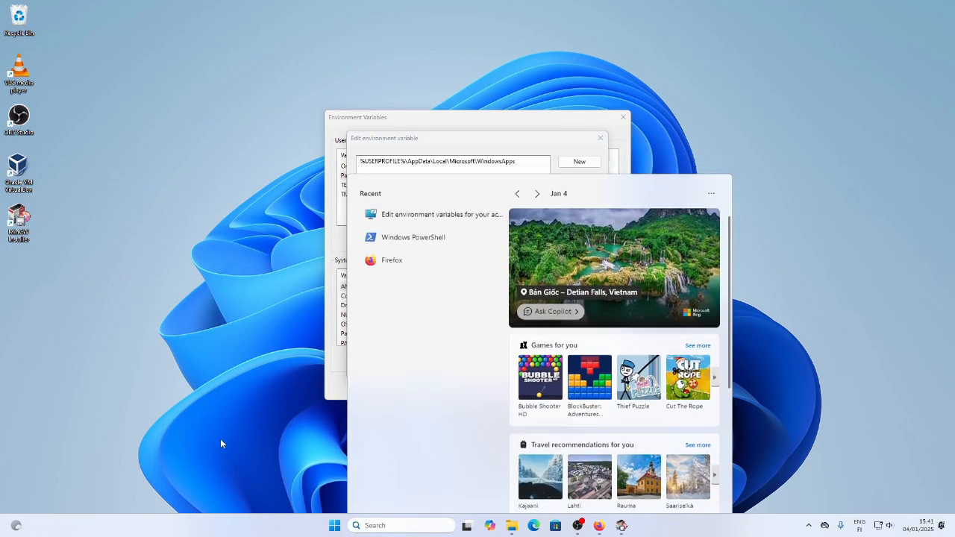
click(522, 173)
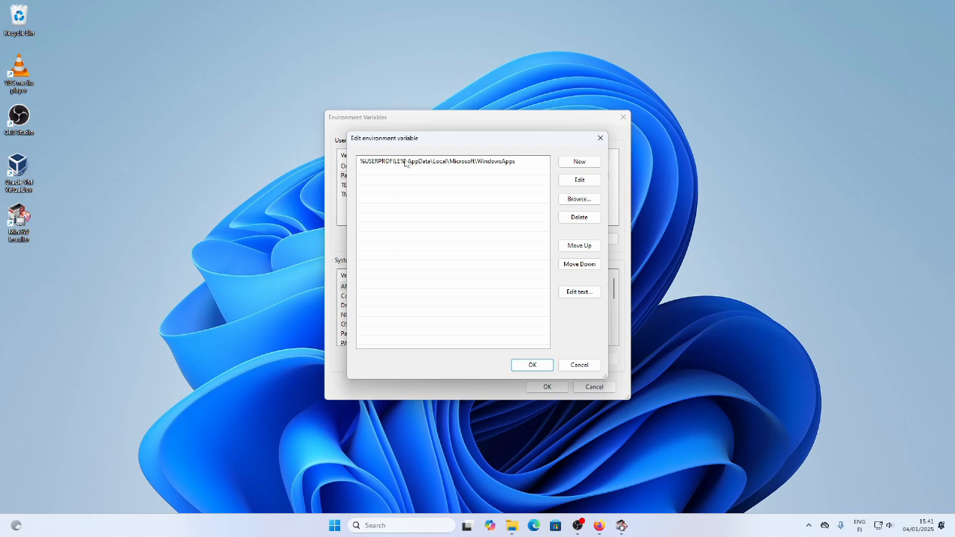
Switch to File Explorer, locate the MinGW folder on Local Disk (C:), and close the window
click(580, 163)
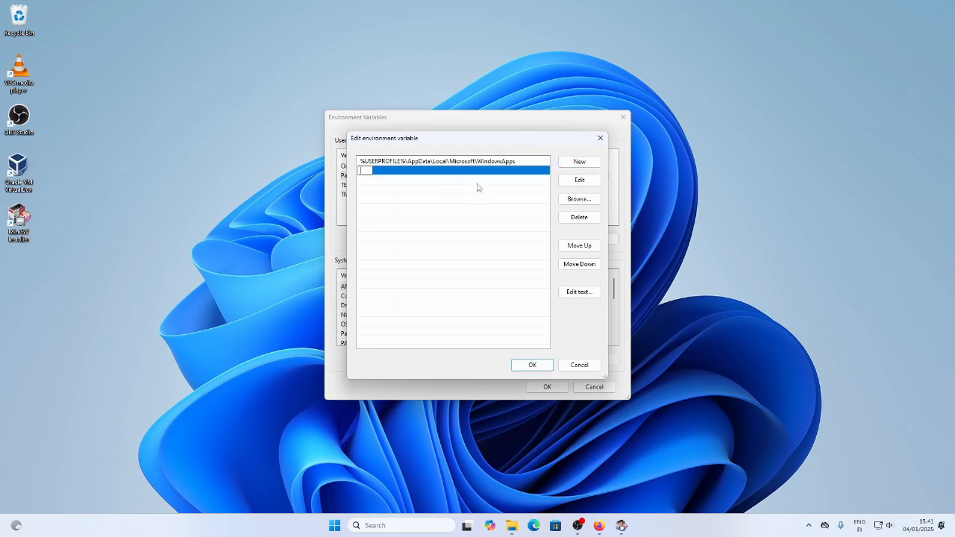
click(511, 525)
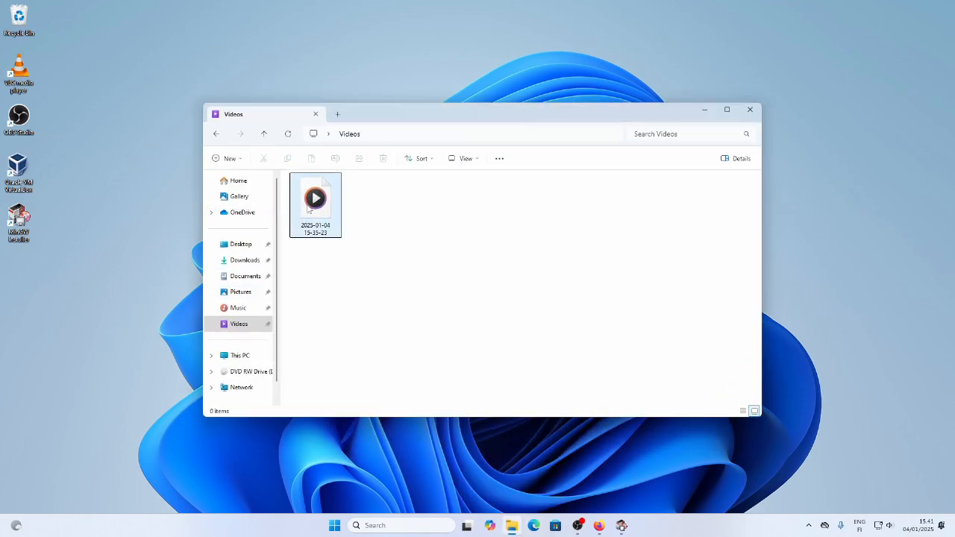
click(246, 356)
double_click(351, 212)
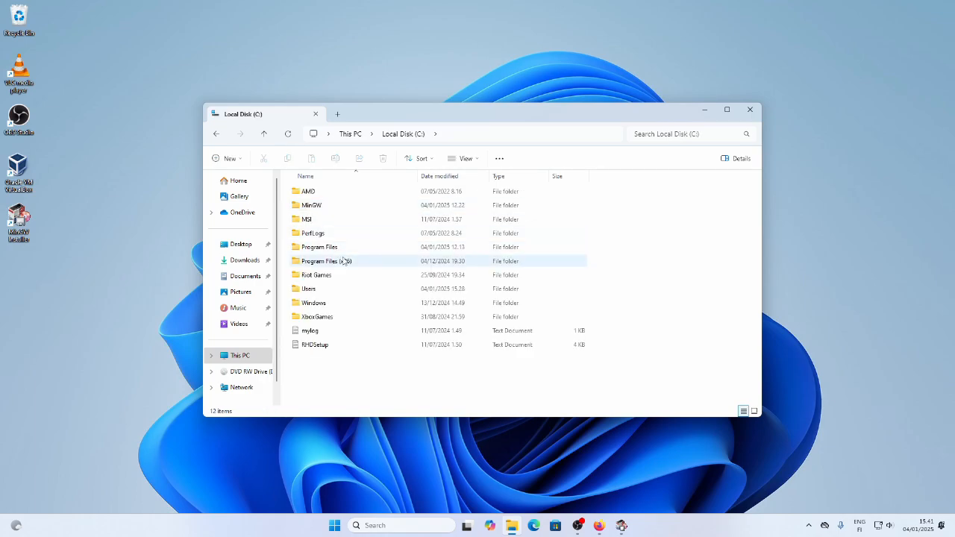
click(312, 206)
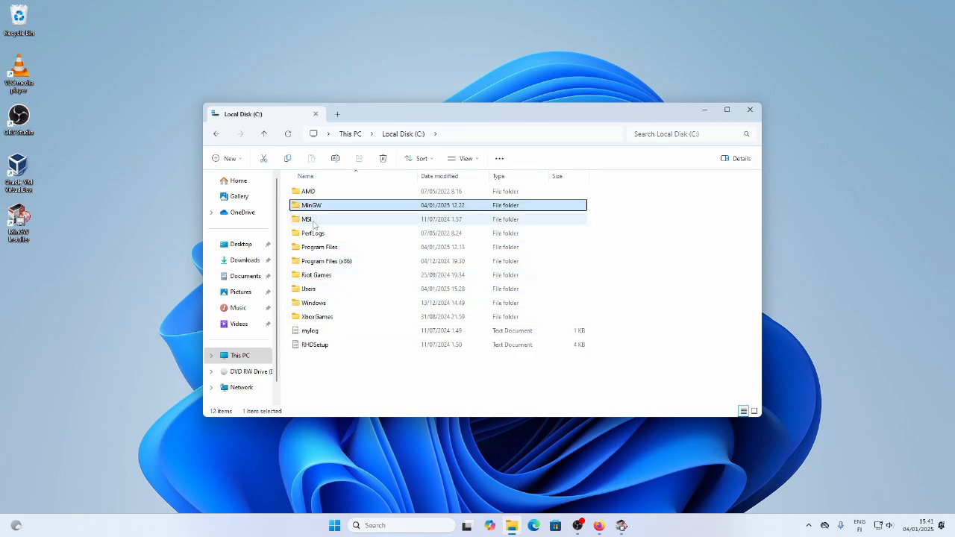
click(751, 111)
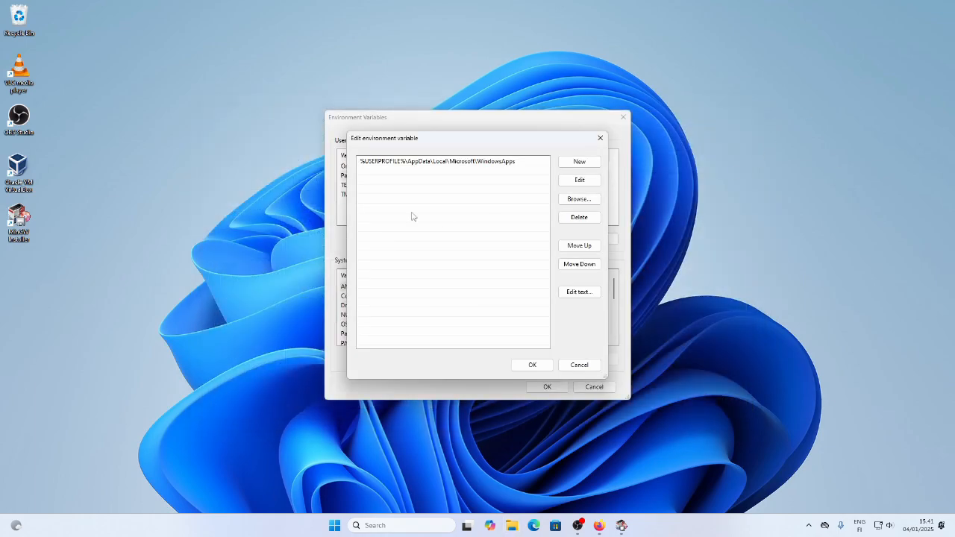
Add C:\MinGW\bin as a new entry in the user Path variable
click(580, 162)
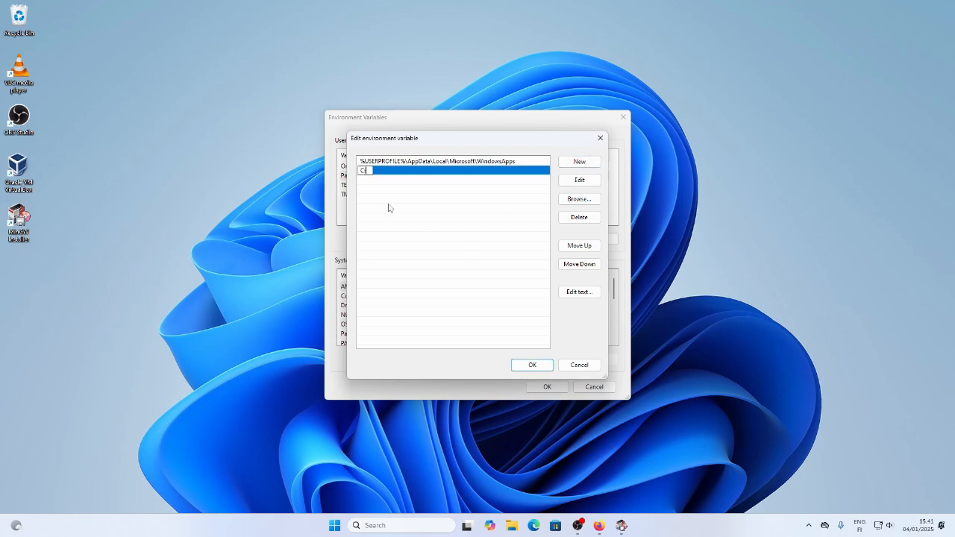
text(C:\MinGW\\)
drag(393, 170, 349, 173)
click(396, 171)
text(bin)
Switch to File Explorer and check the C:\MinGW folder path and its bin subfolder
click(512, 525)
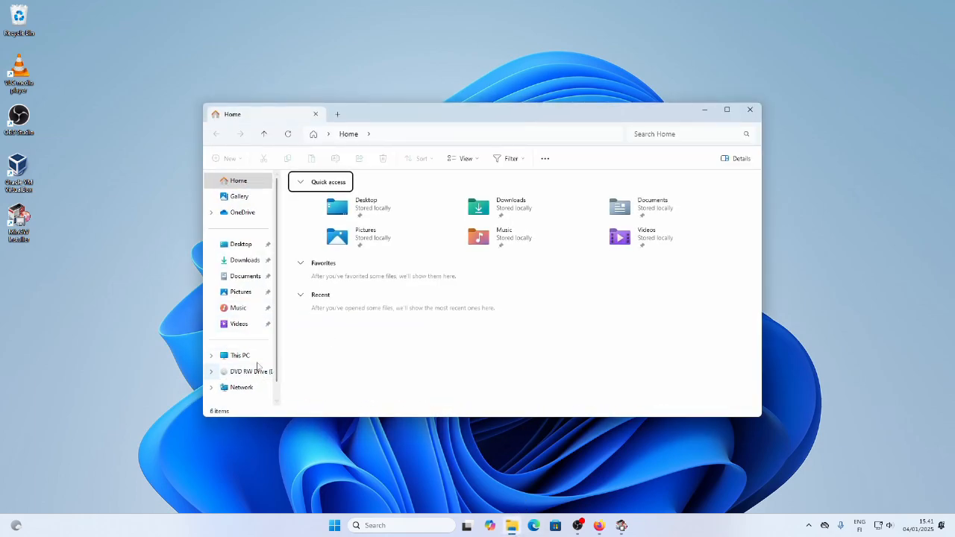
click(239, 355)
double_click(371, 207)
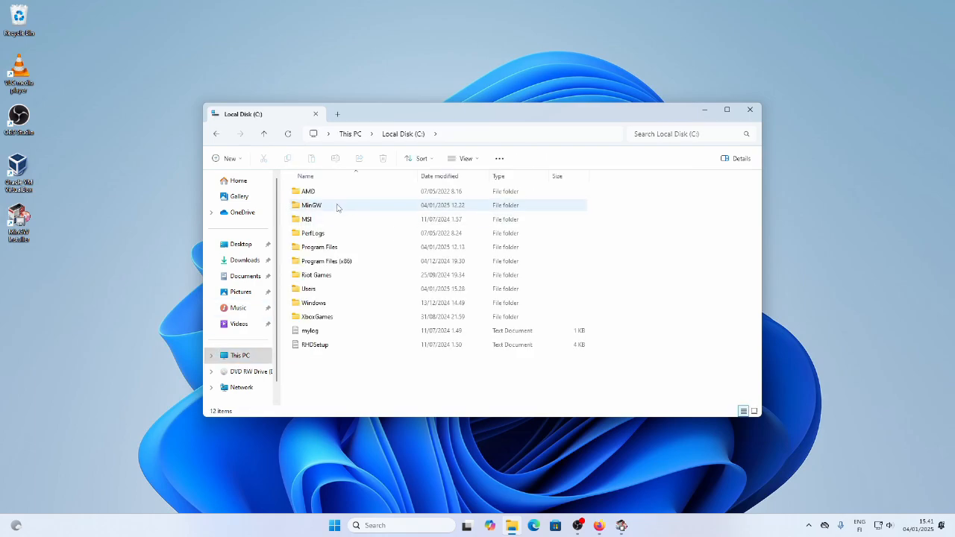
double_click(337, 206)
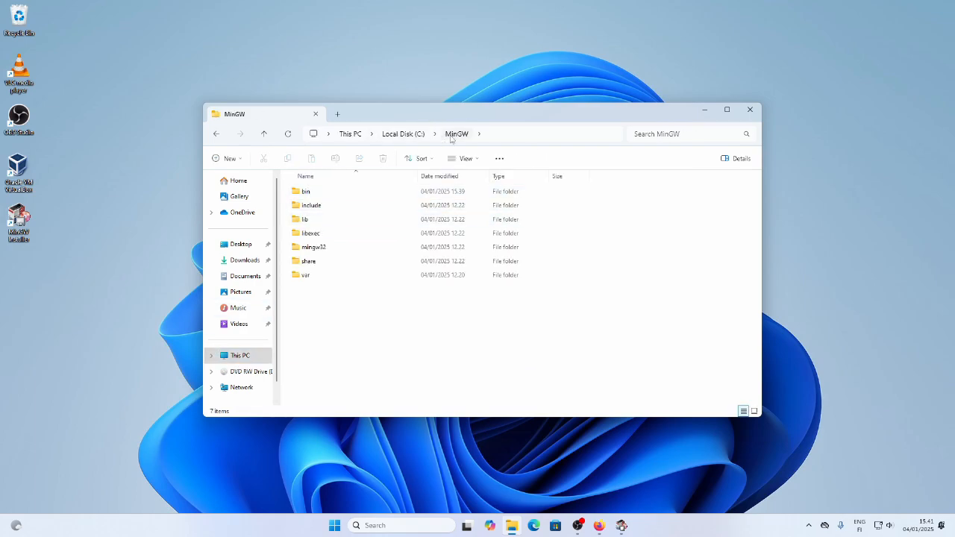
click(217, 135)
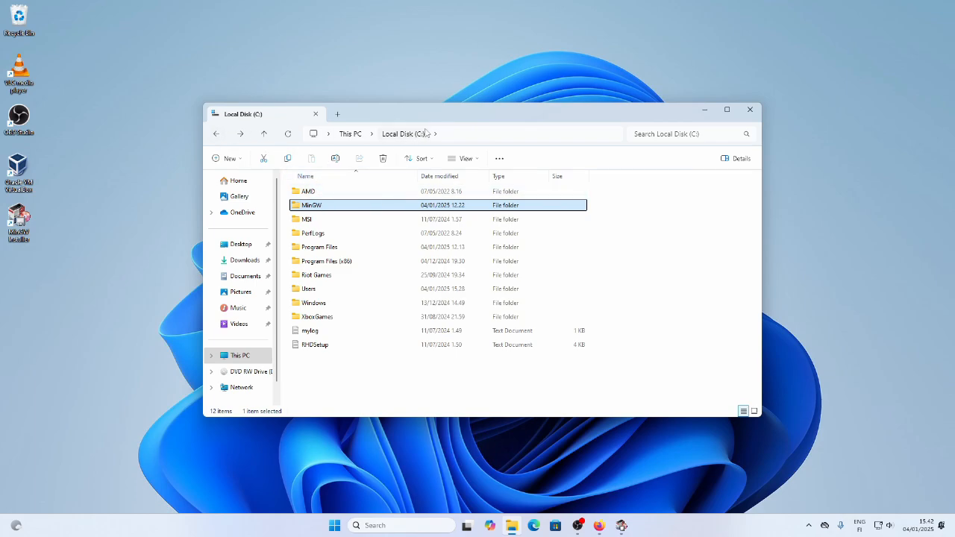
double_click(390, 208)
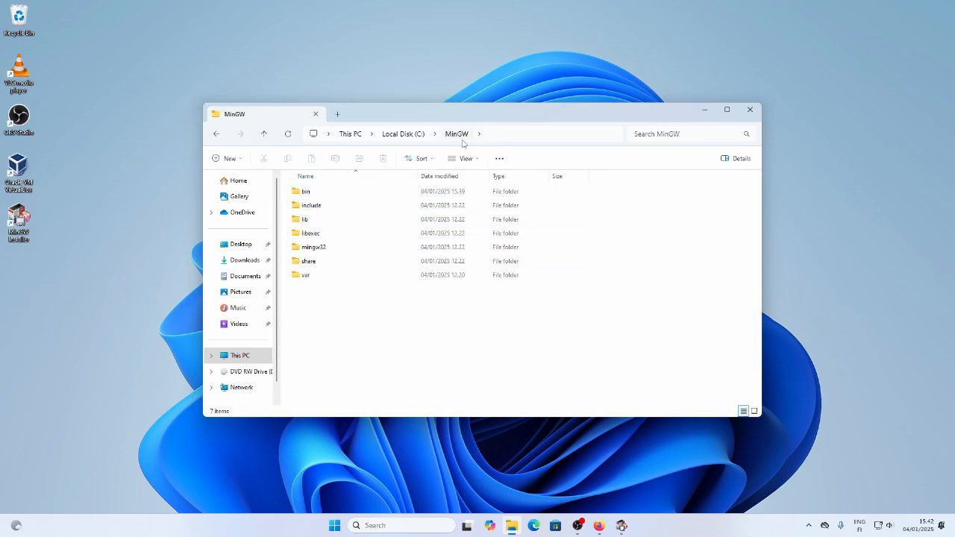
click(312, 193)
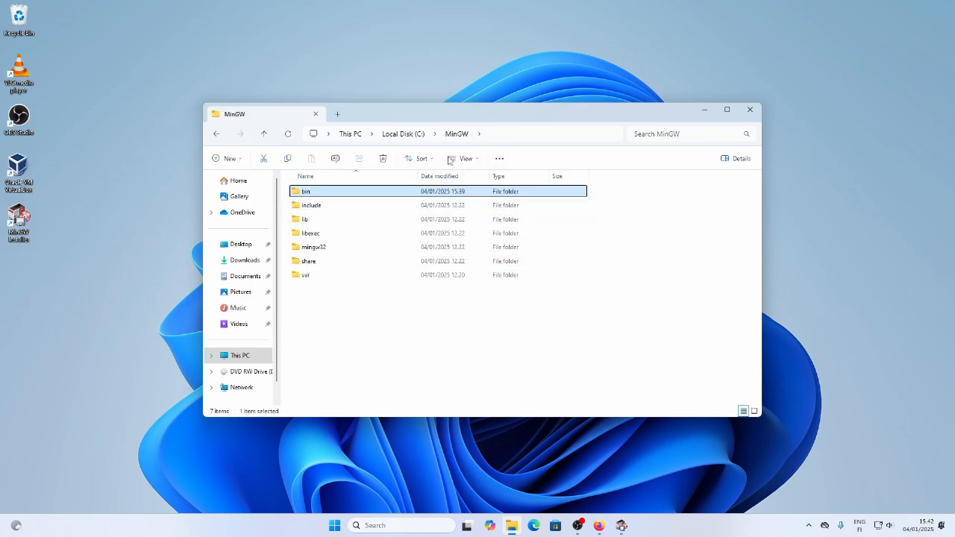
click(678, 248)
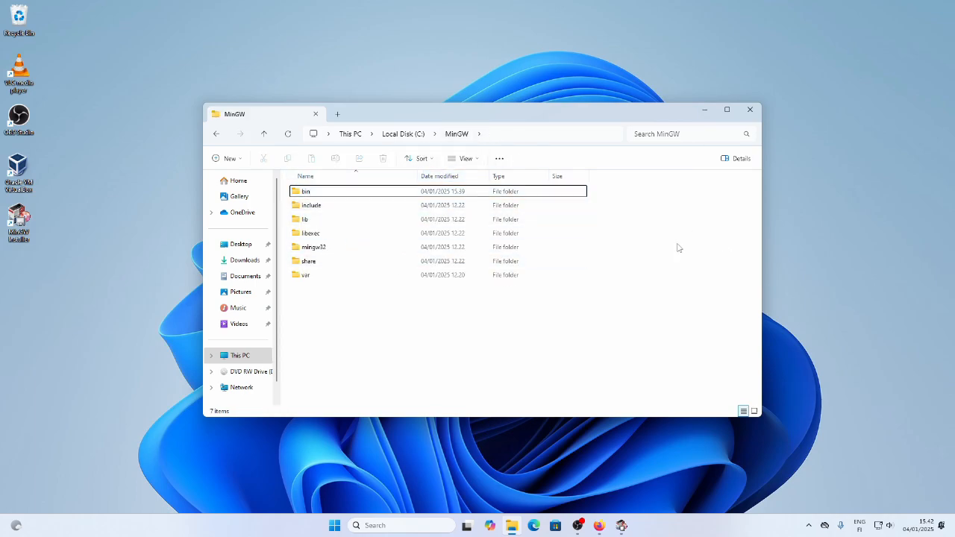
Return to Local Disk (C:) and look through the Program Files (x86) folder as an alternative install location
click(217, 135)
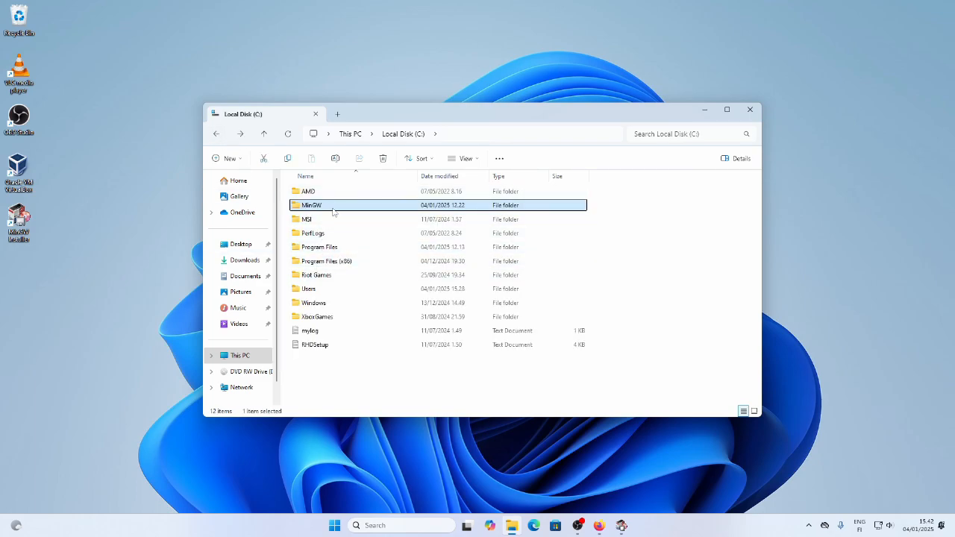
double_click(342, 262)
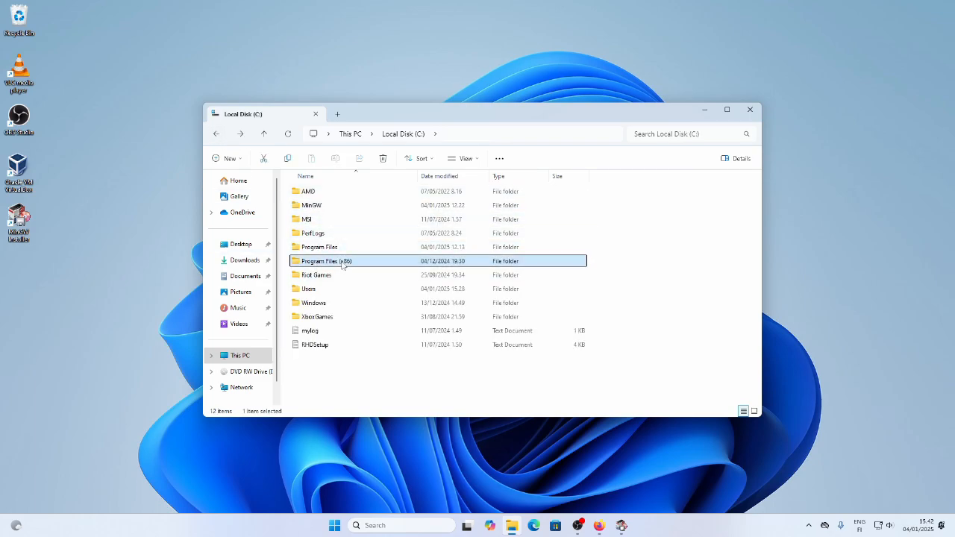
scroll(422, 234, down, 3)
scroll(392, 256, up, 3)
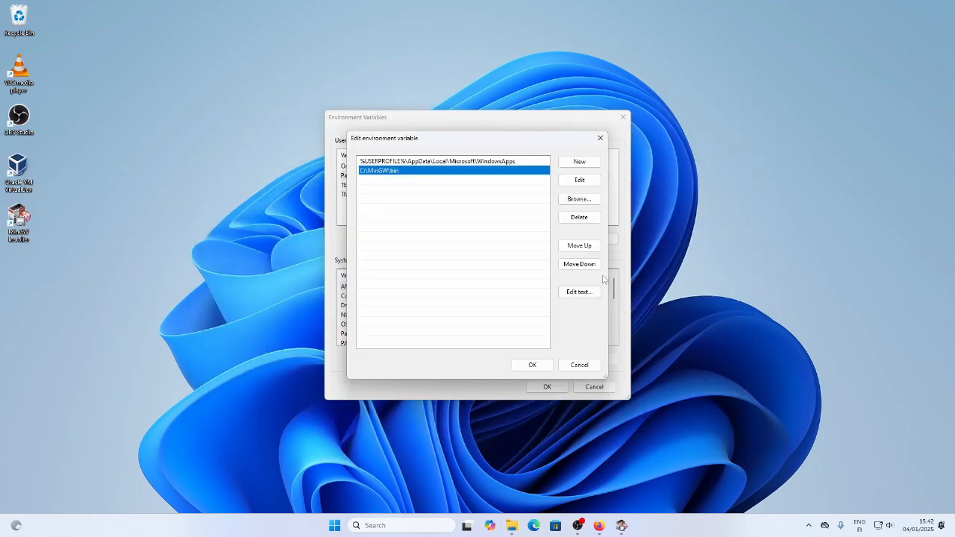
Try entering a MinGW bin path under C:\Program Files(x86) as another Path entry, and clear the entry
click(579, 162)
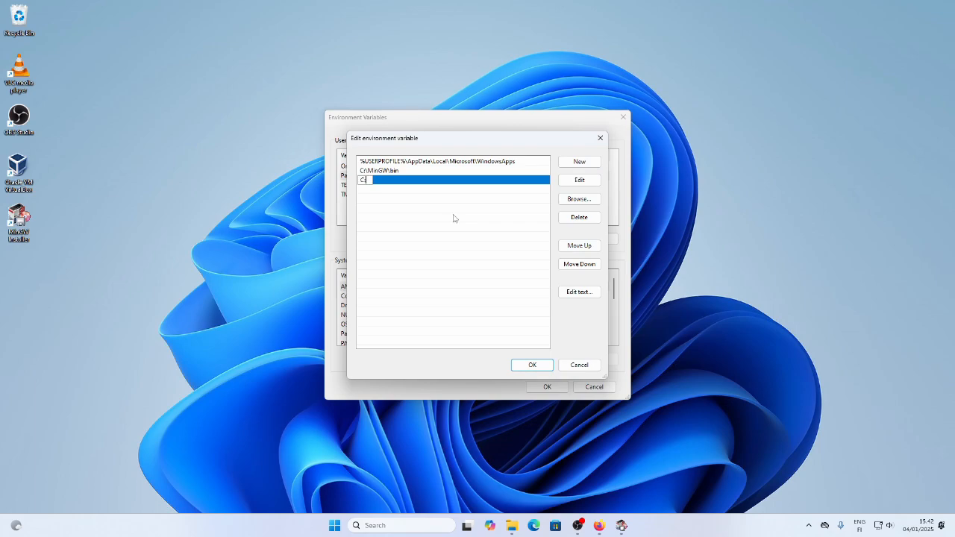
text(C:\MinGW\)
key(BackSpace)
key(BackSpace)
key(BackSpace)
key(BackSpace)
key(BackSpace)
text(Program Files)
key(BackSpace)
key(BackSpace)
text(les(x86)\)
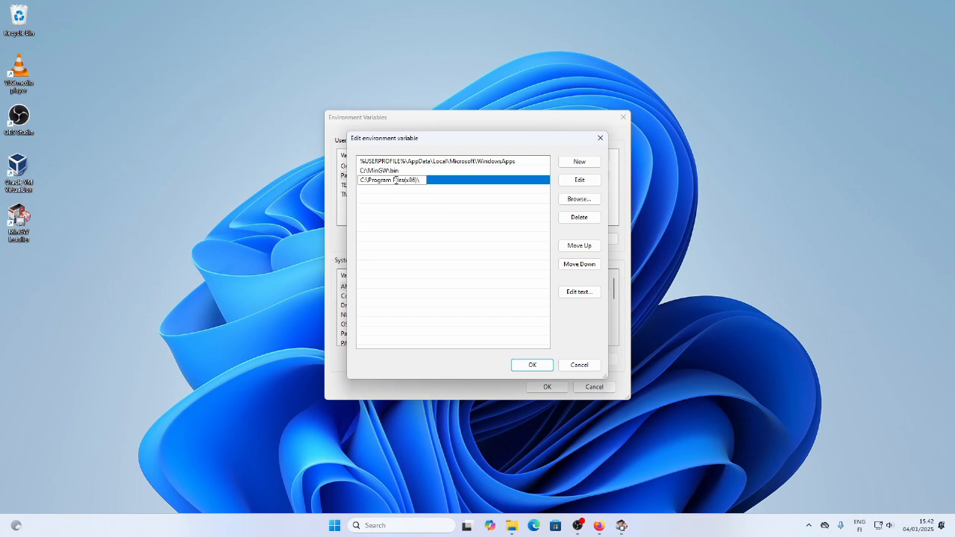
key(BackSpace)
text(mIN)
key(BackSpace)
key(BackSpace)
key(BackSpace)
text(Min)
text(bin)
key(ctrl+a)
key(BackSpace)
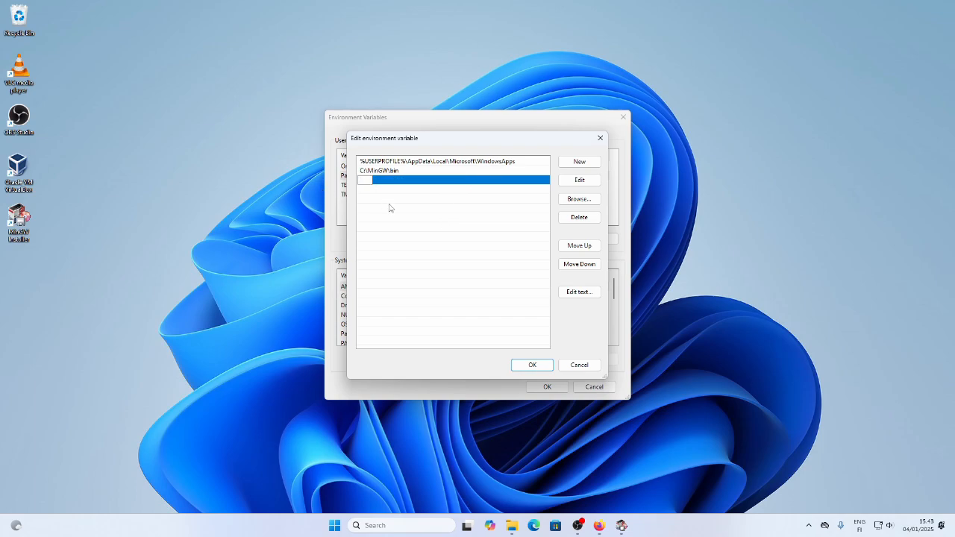
click(453, 212)
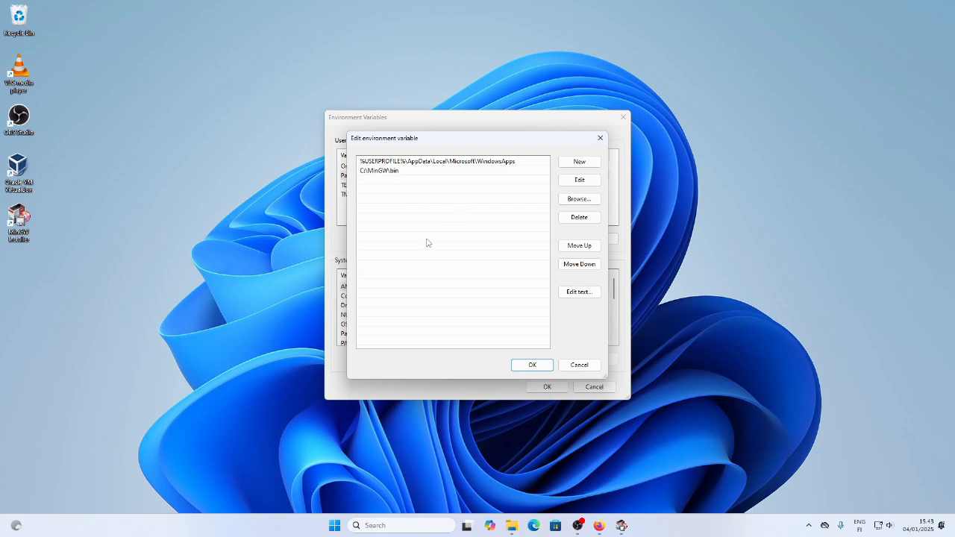
Add C:\MinGW as another new entry in the user Path variable
click(579, 161)
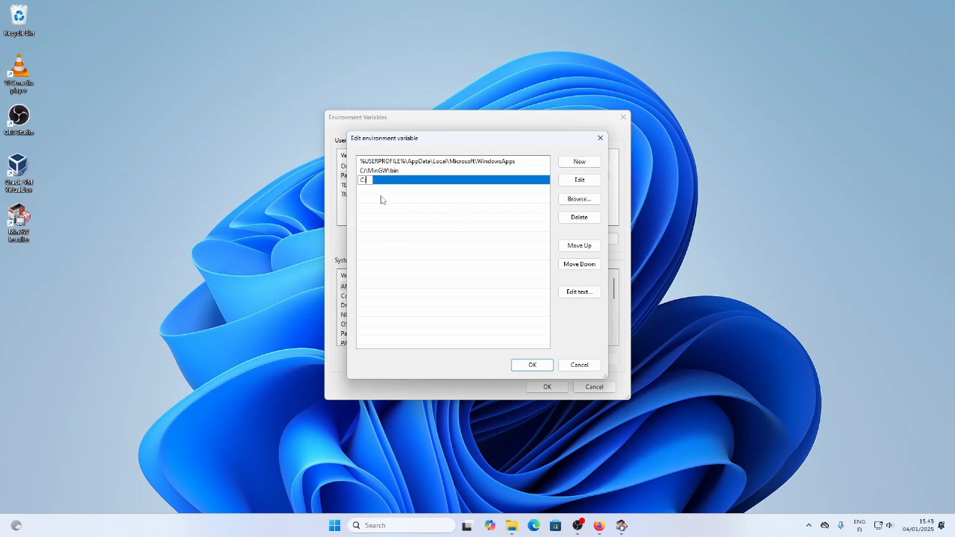
text(C:\Ming)
text(W)
click(380, 213)
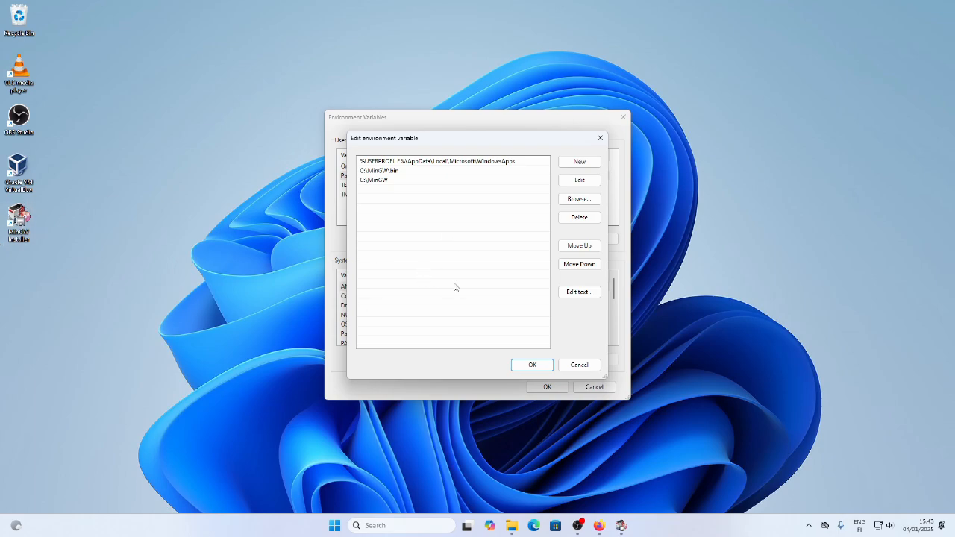
Save the edited user Path variable, then reopen it from Environment Variables to check its MinGW entries and confirm
click(539, 367)
click(552, 386)
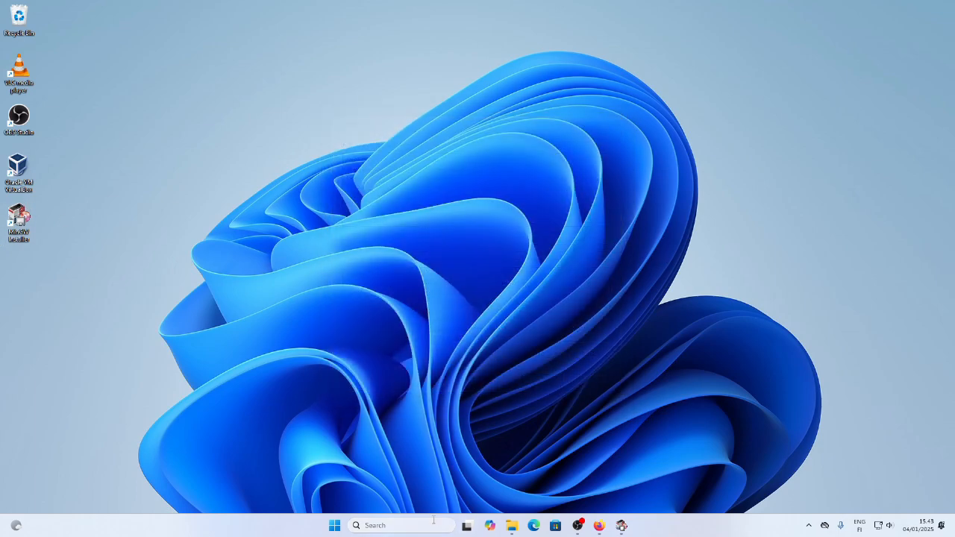
click(433, 524)
click(455, 194)
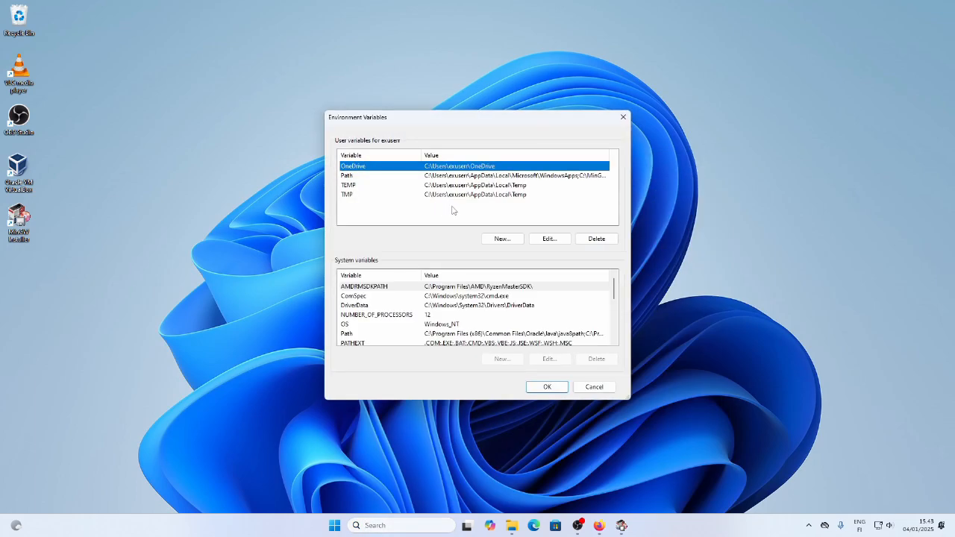
double_click(376, 177)
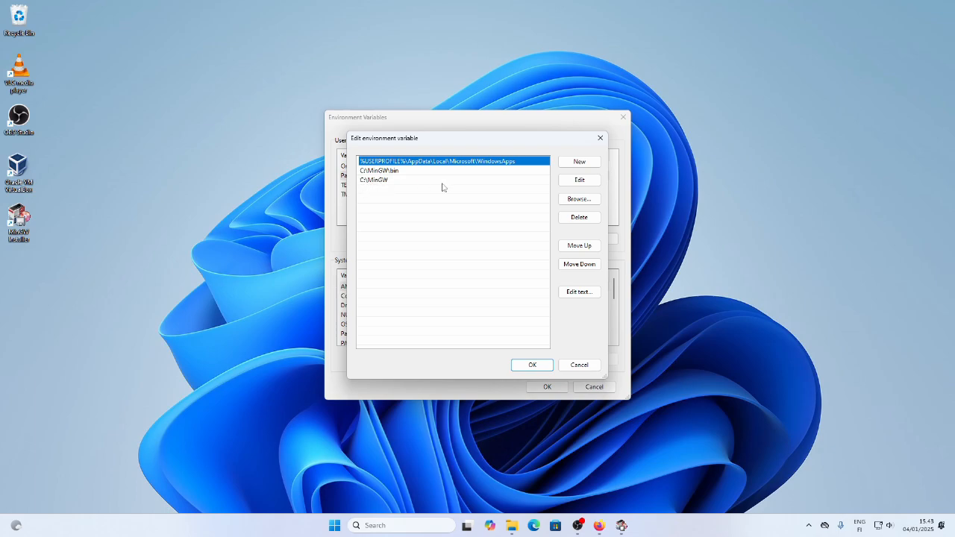
click(532, 365)
click(547, 387)
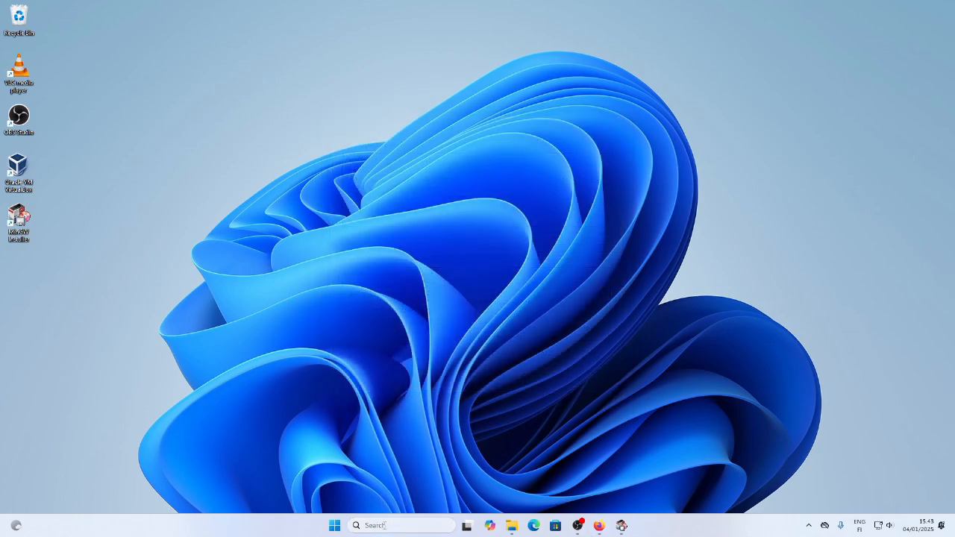
Switch to Firefox and download codeblocks-20.03-setup.exe from SourceForge via the Code::Blocks binary releases page
click(597, 526)
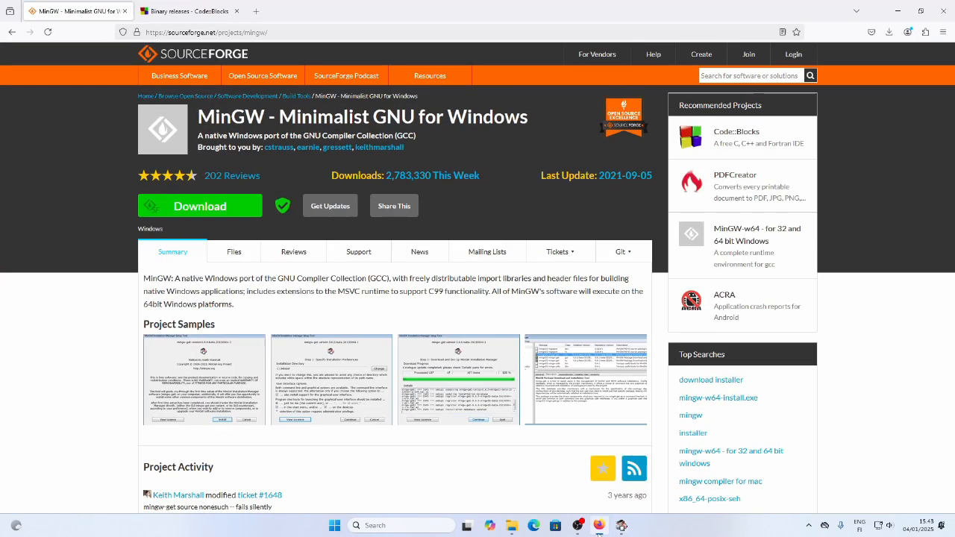
click(208, 6)
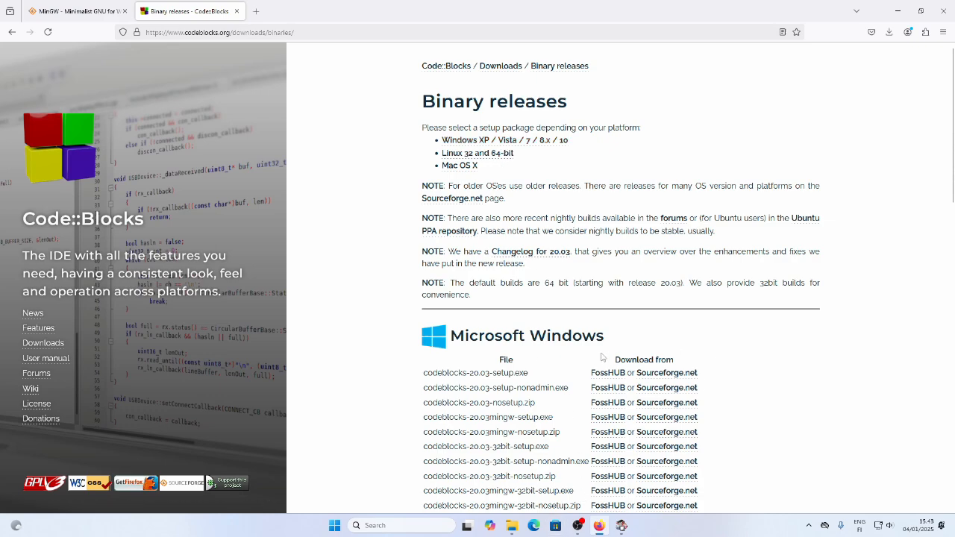
click(677, 373)
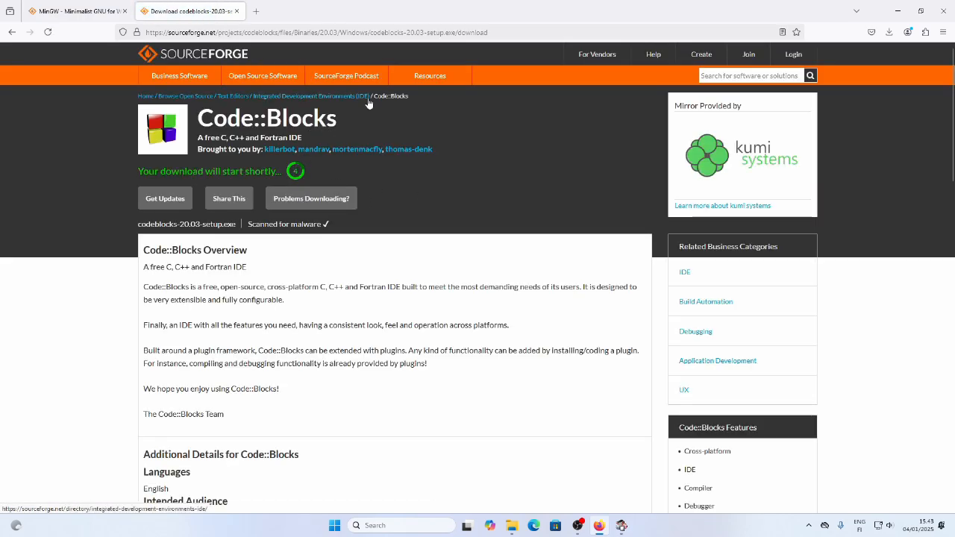
click(888, 34)
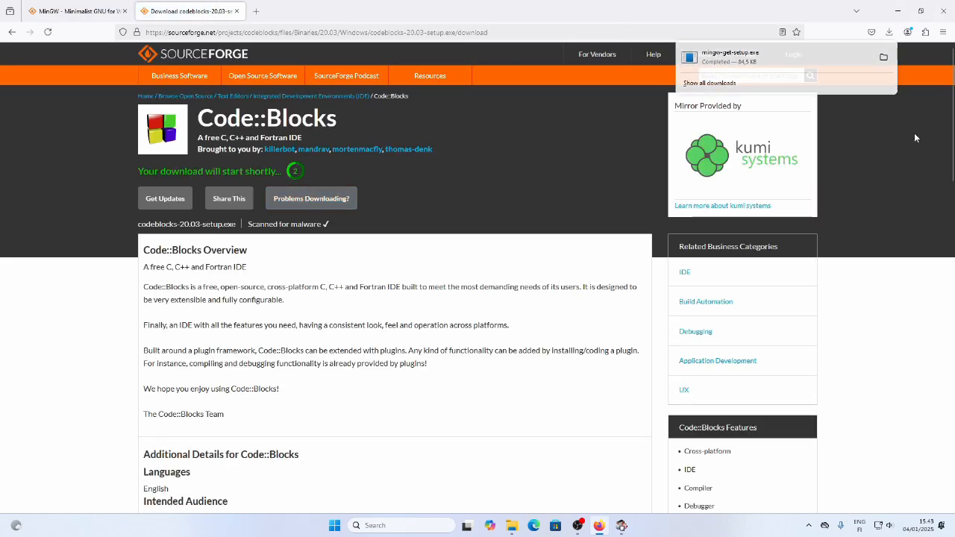
click(531, 248)
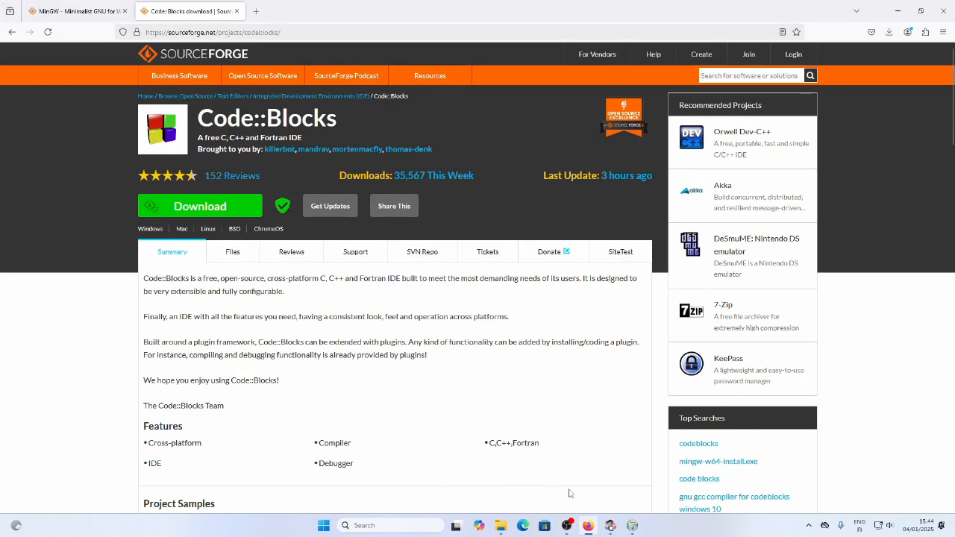
Bring up the waiting Code::Blocks installer and continue past its welcome page to the license agreement
mouse_move(634, 527)
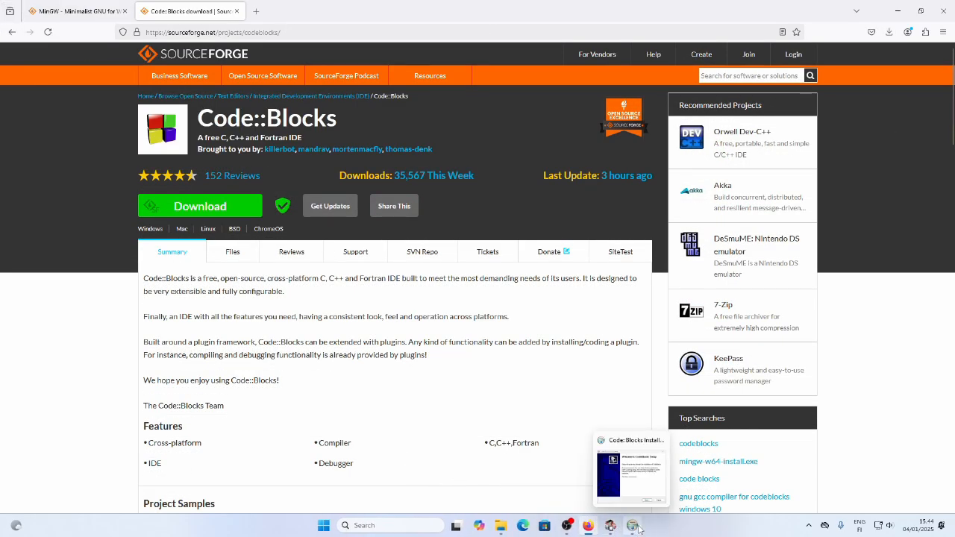
click(637, 528)
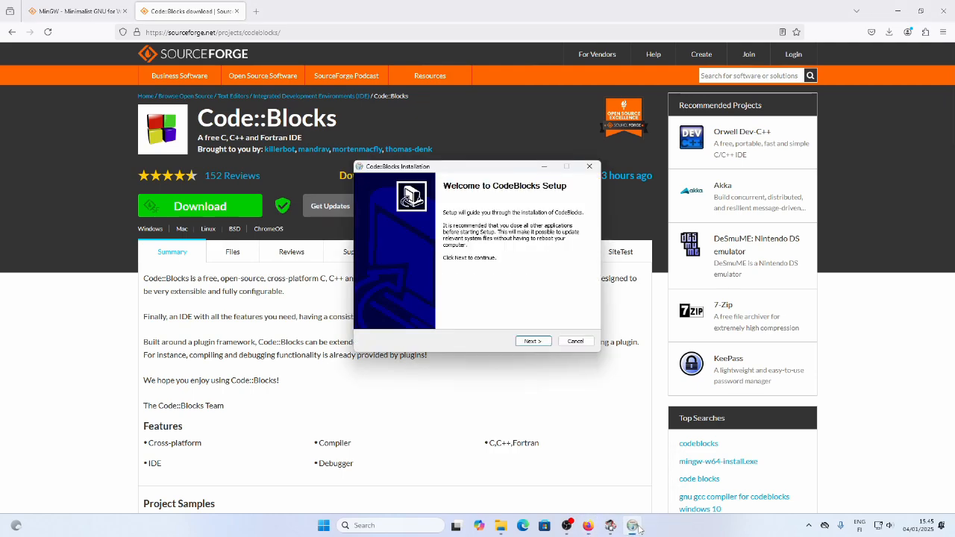
click(534, 341)
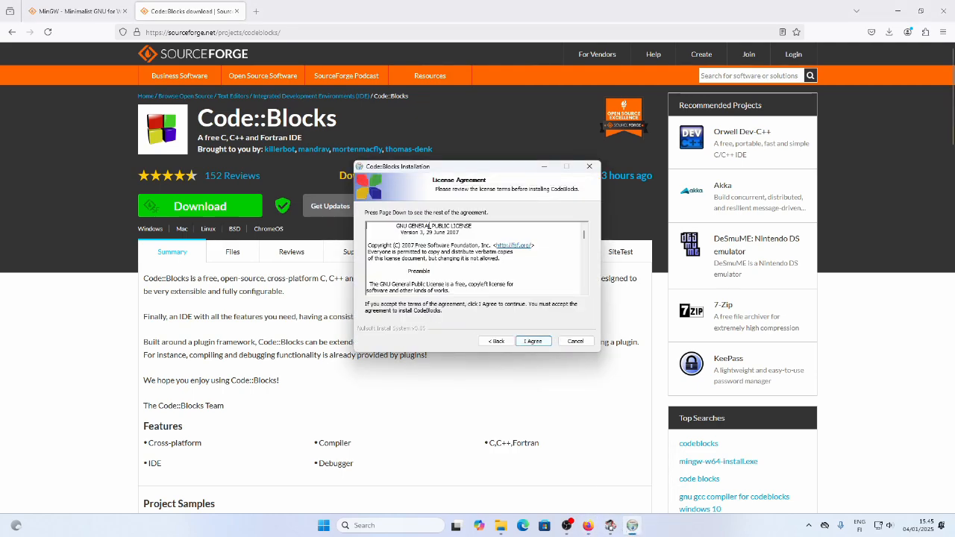
Review the GNU General Public License text in the Code::Blocks installer and accept the agreement
drag(429, 224, 462, 291)
click(450, 250)
drag(397, 226, 473, 226)
click(473, 226)
scroll(418, 259, down, 10)
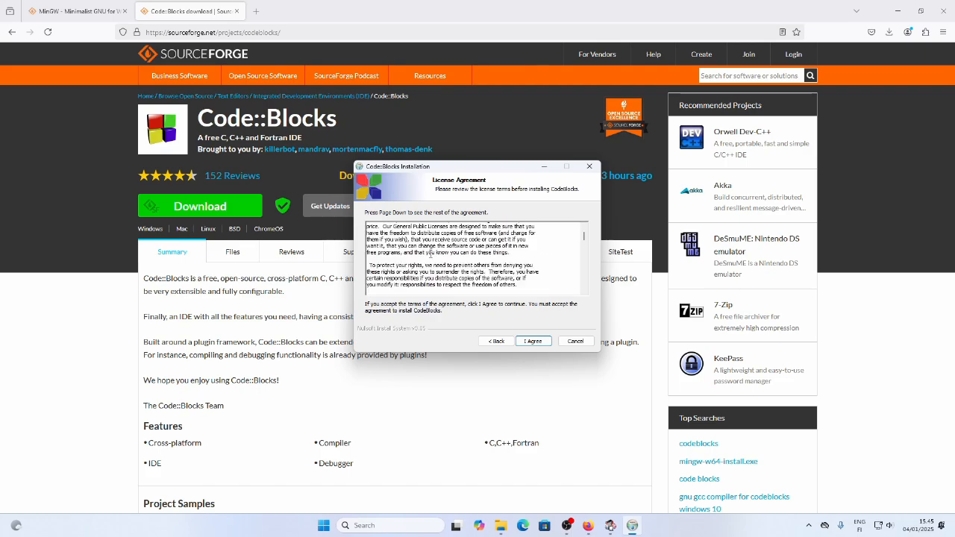
scroll(470, 264, down, 5)
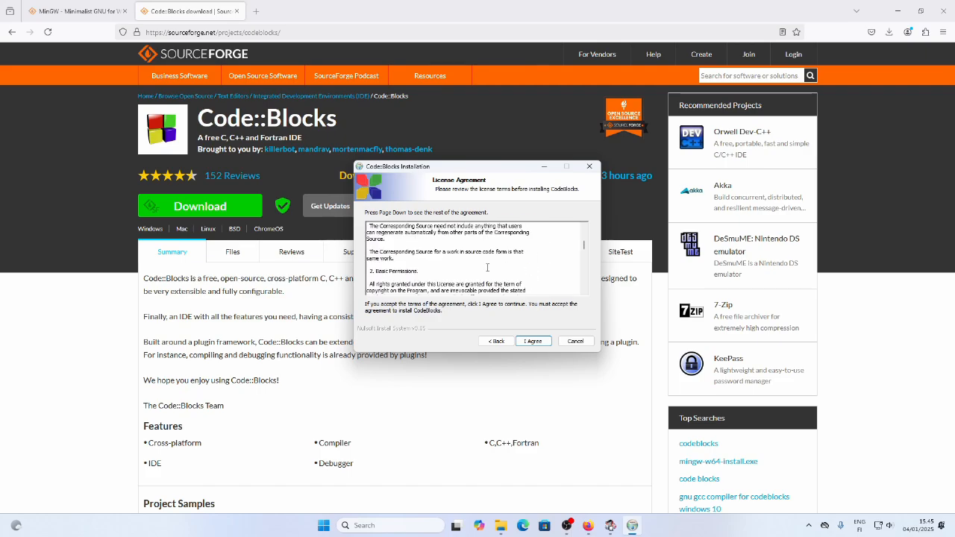
scroll(479, 267, up, 3)
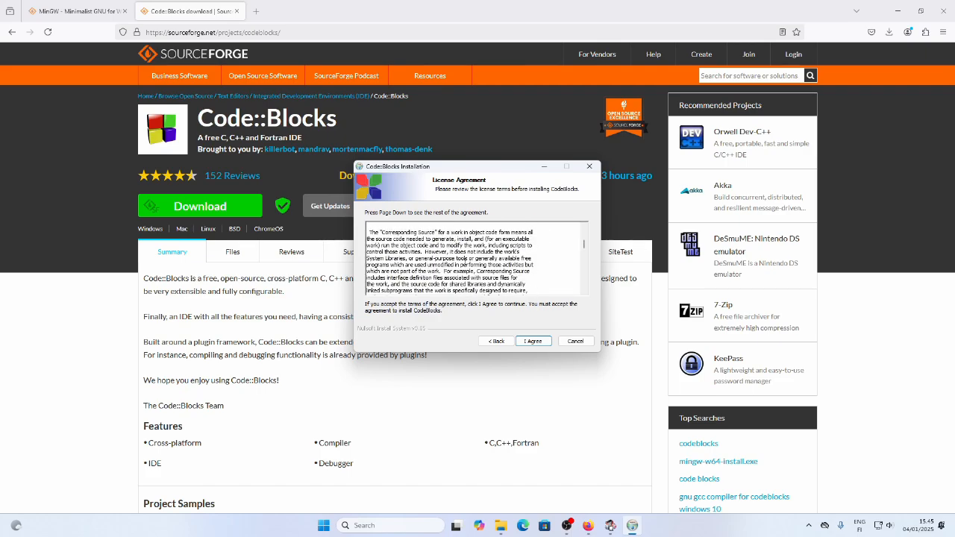
scroll(488, 269, down, 15)
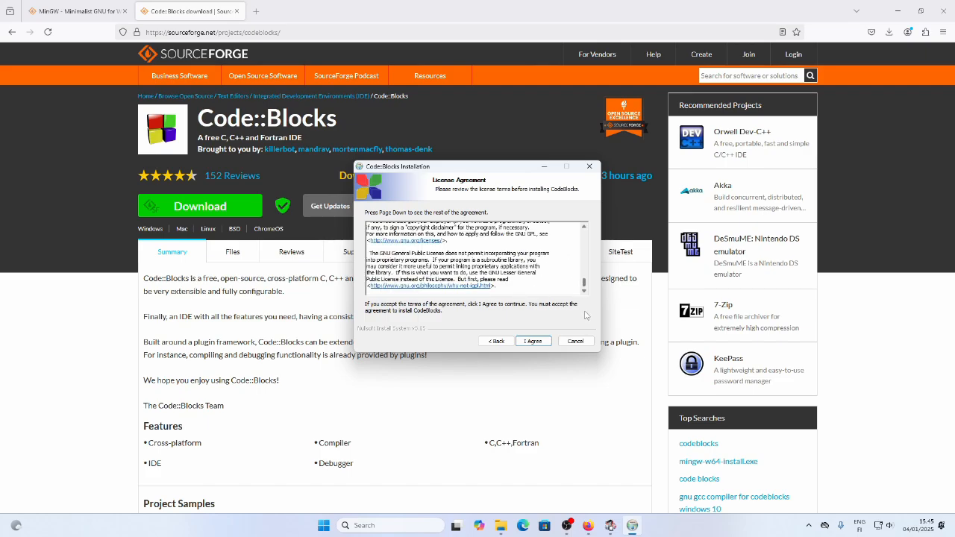
scroll(496, 267, up, 5)
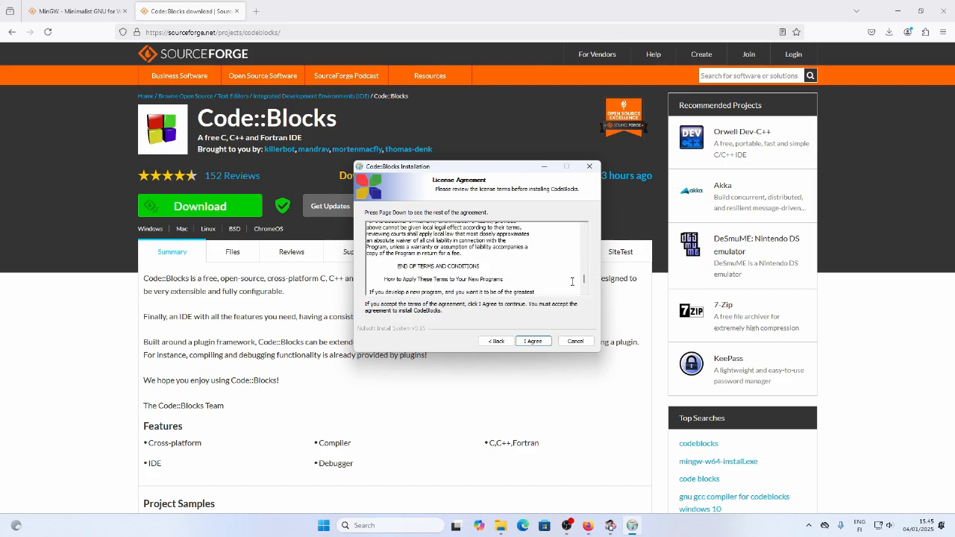
scroll(556, 275, down, 1)
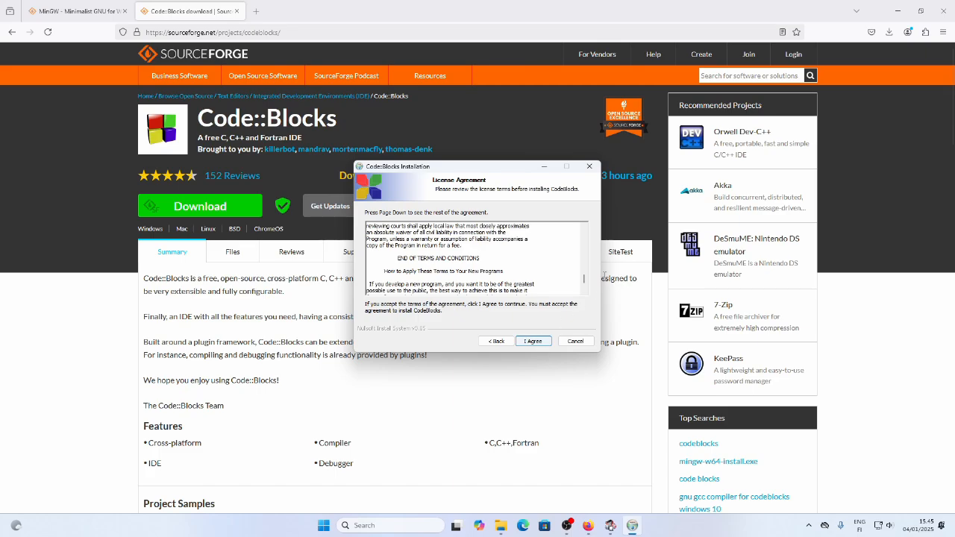
drag(585, 282, 582, 233)
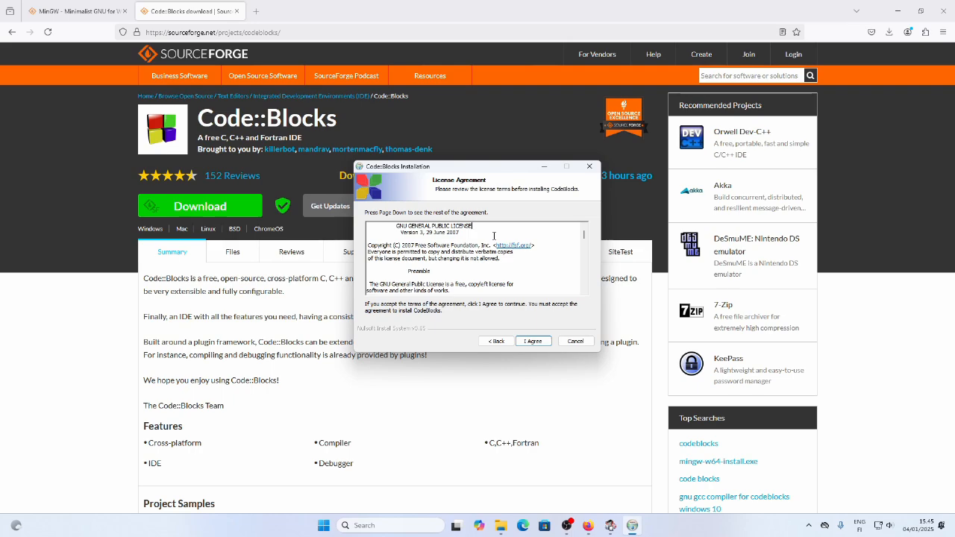
click(533, 340)
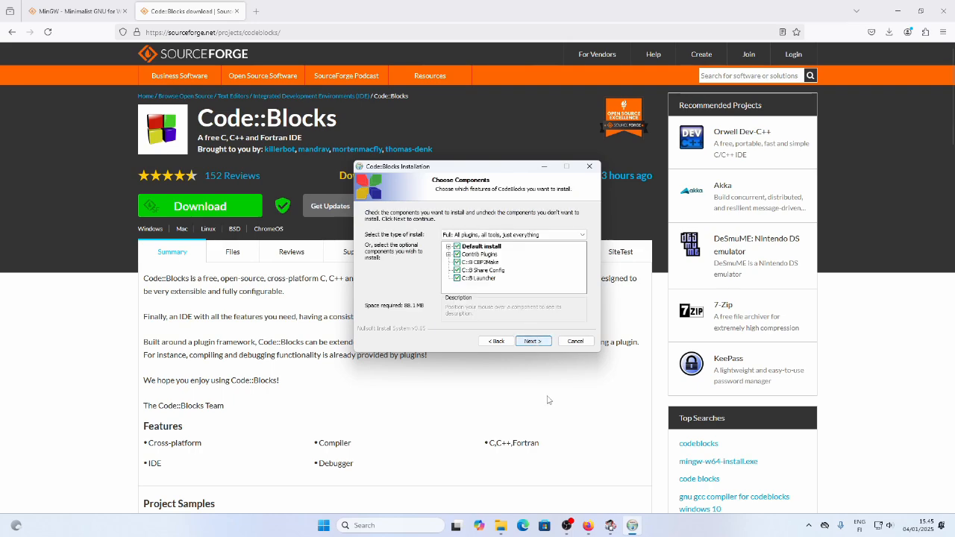
Keep the Full install type and install Code::Blocks into the destination folder C:\CodeBlocks
click(533, 341)
click(453, 282)
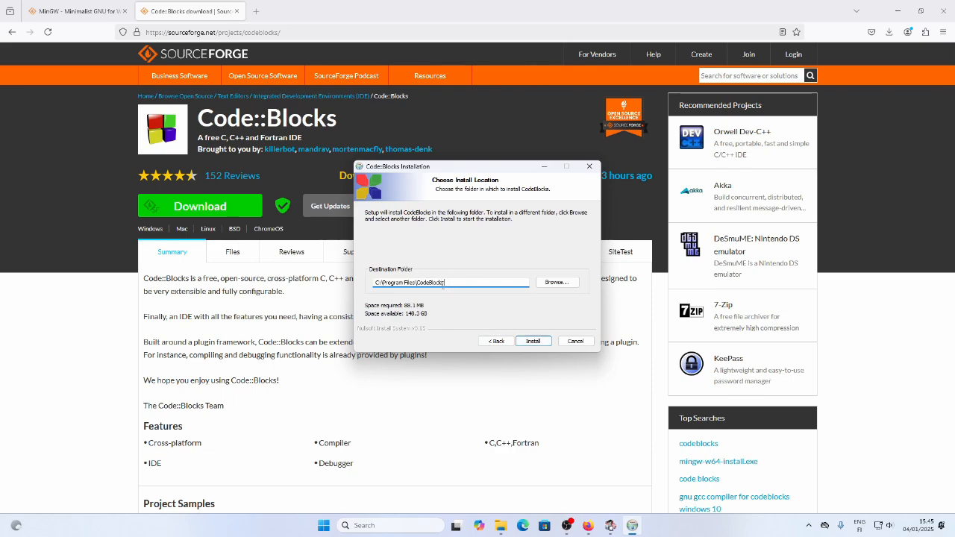
drag(447, 281, 375, 282)
click(427, 283)
drag(444, 282, 384, 285)
key(BackSpace)
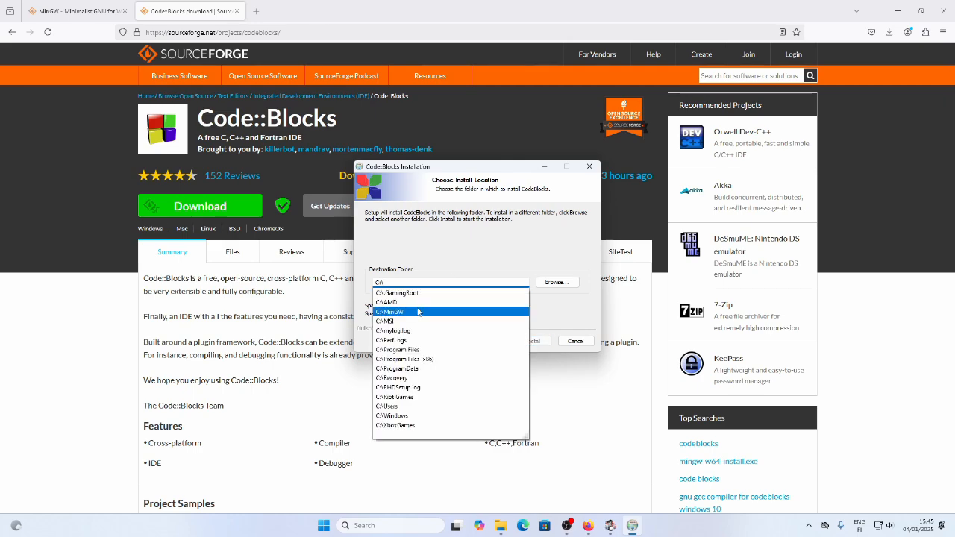
text(CodeBlocks)
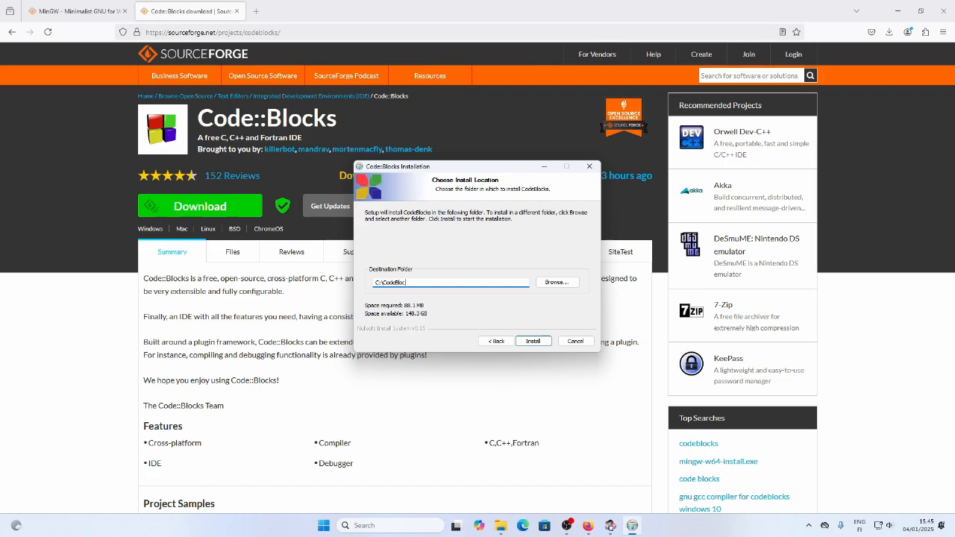
click(533, 341)
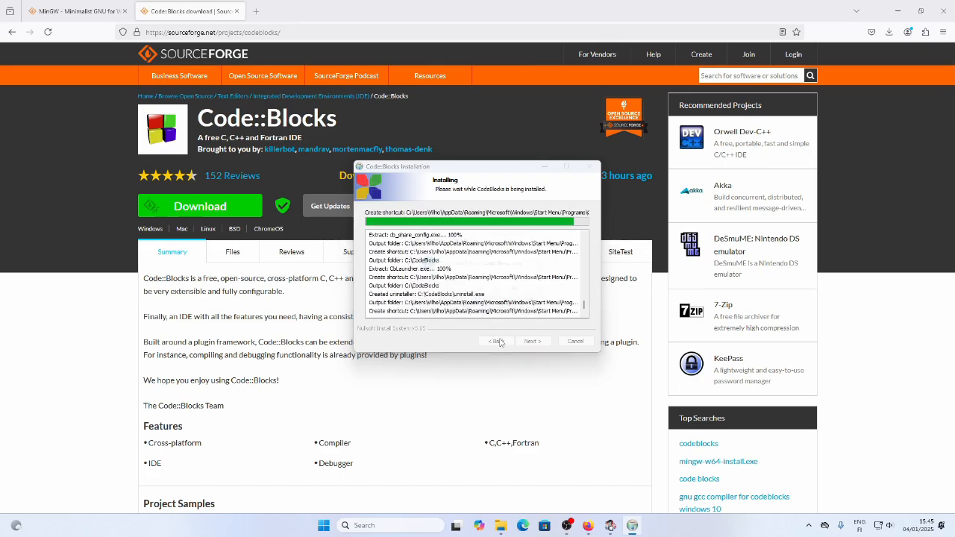
Launch Code::Blocks and open the compiler search directories for the GNU GCC Compiler in the global compiler settings
click(488, 294)
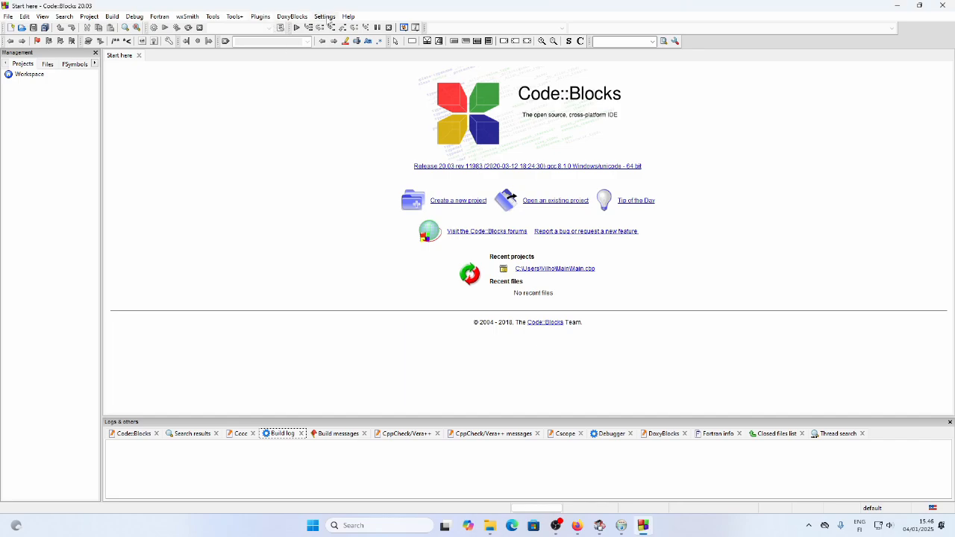
click(326, 17)
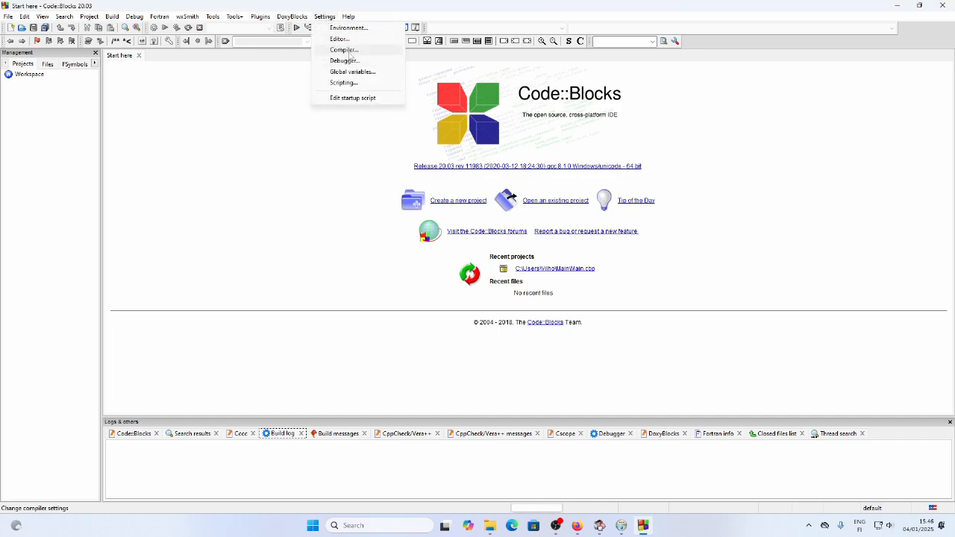
click(346, 50)
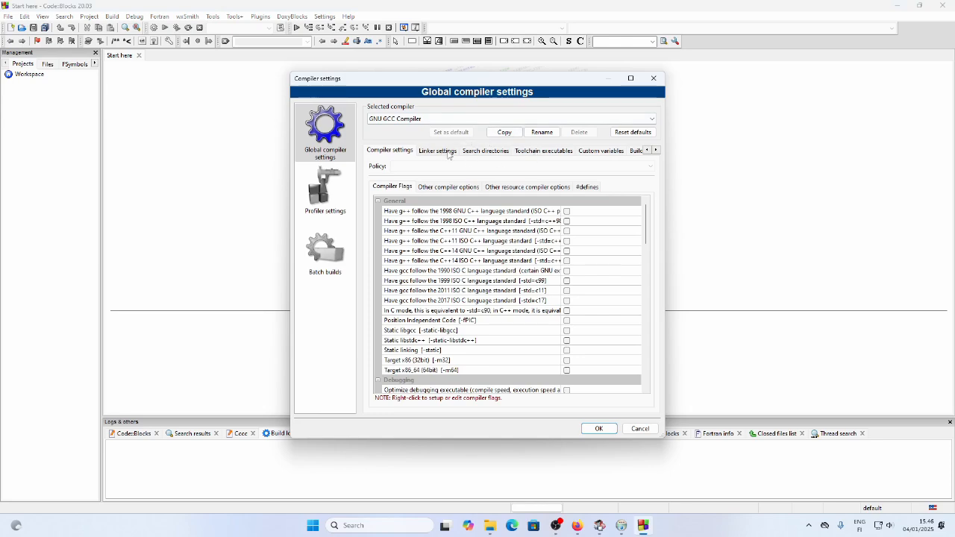
click(477, 154)
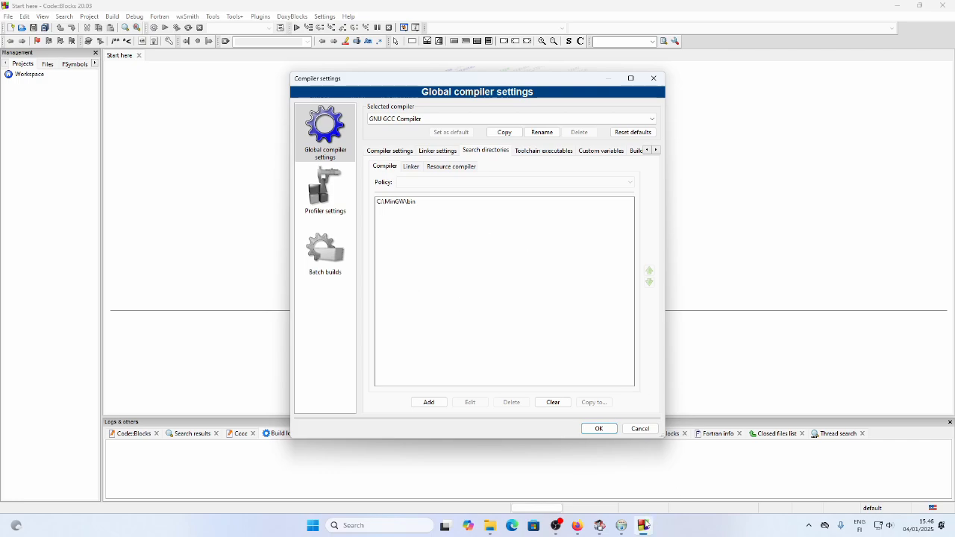
Try adding C:\MinGW\bin as another compiler search directory, cancel the entry, and close the compiler settings
mouse_move(645, 527)
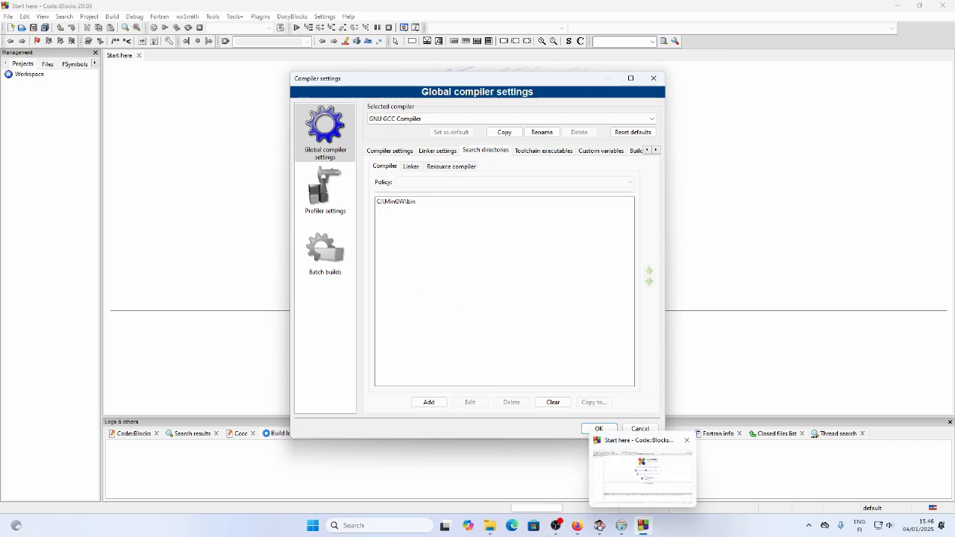
click(428, 402)
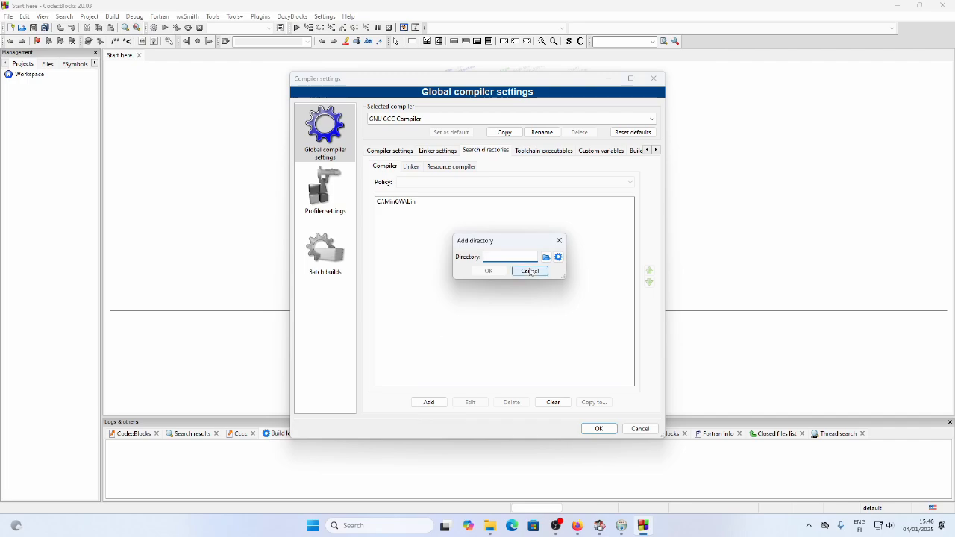
text(C:\MinGW\bin)
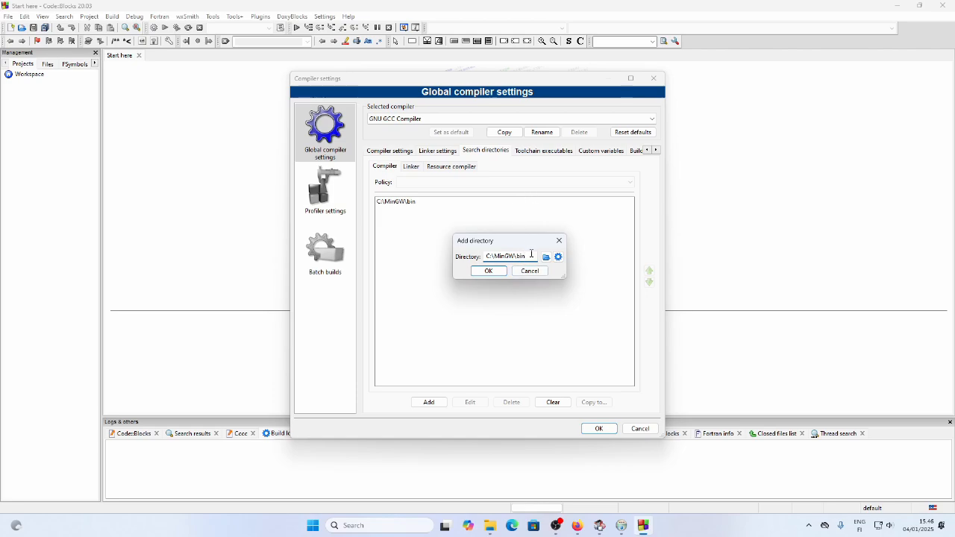
drag(532, 256, 482, 259)
click(531, 271)
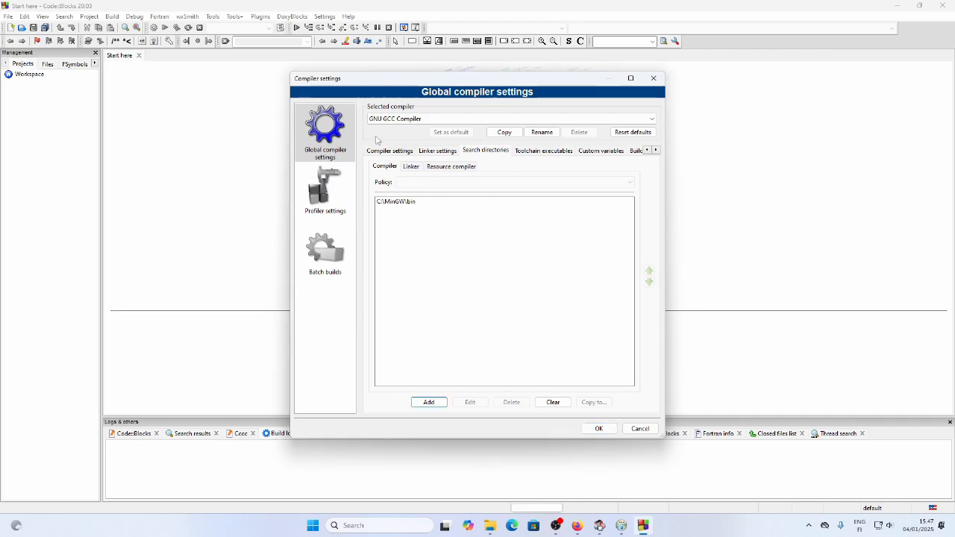
click(598, 430)
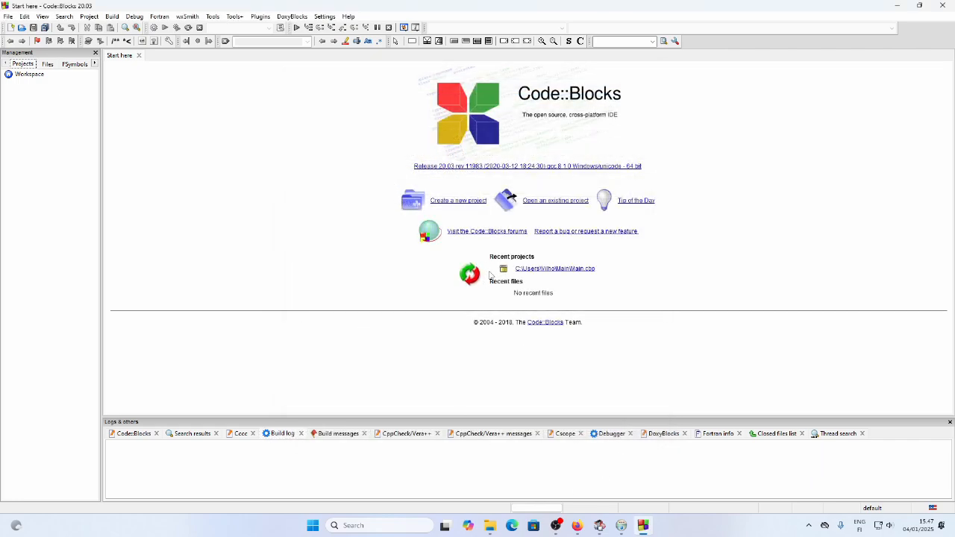
click(555, 525)
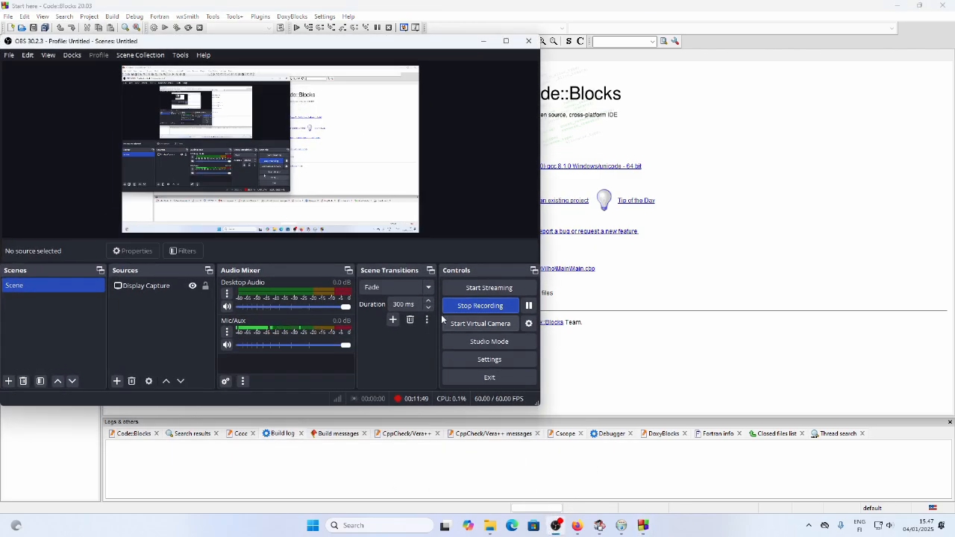
click(484, 305)
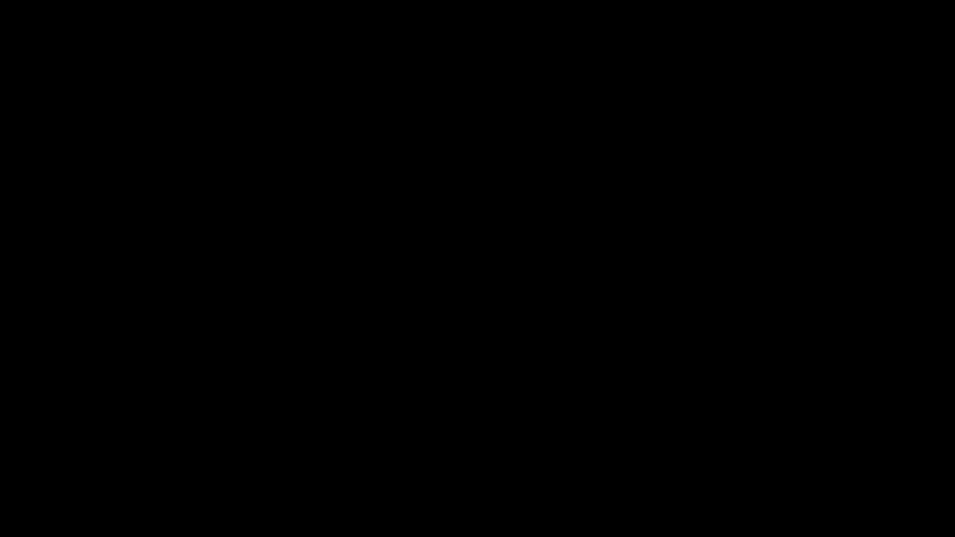